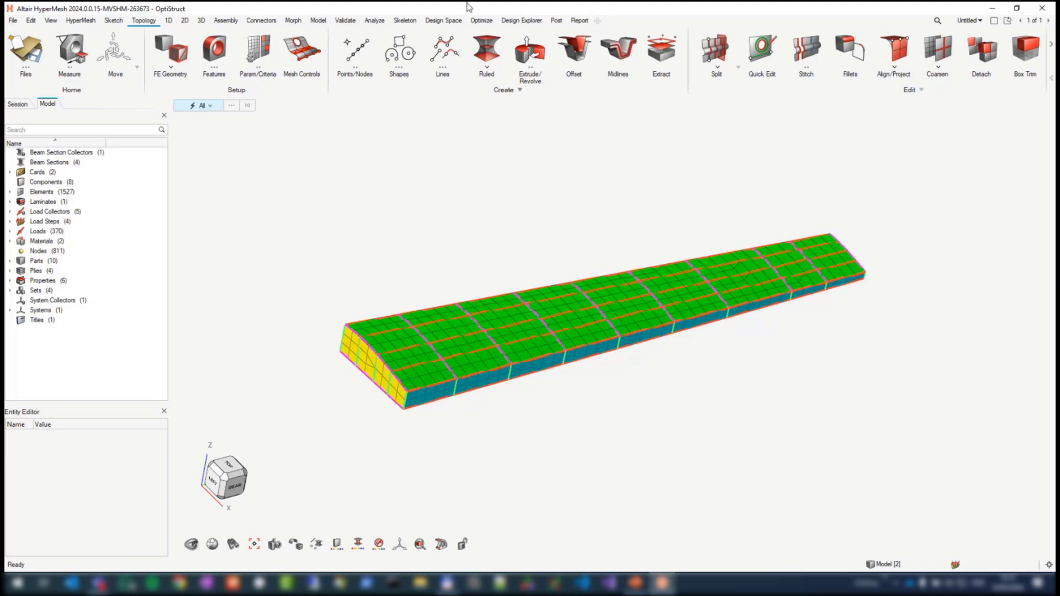
Step: Import the aerobox.op2 results file onto the wing box model
left_click(13, 21)
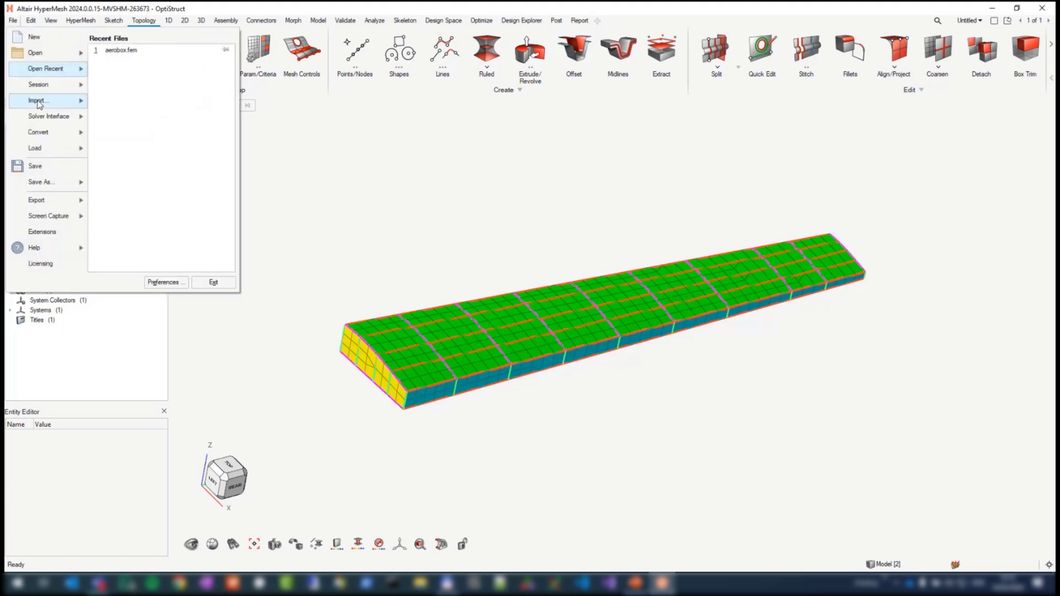
mouse_move(37, 101)
left_click(116, 156)
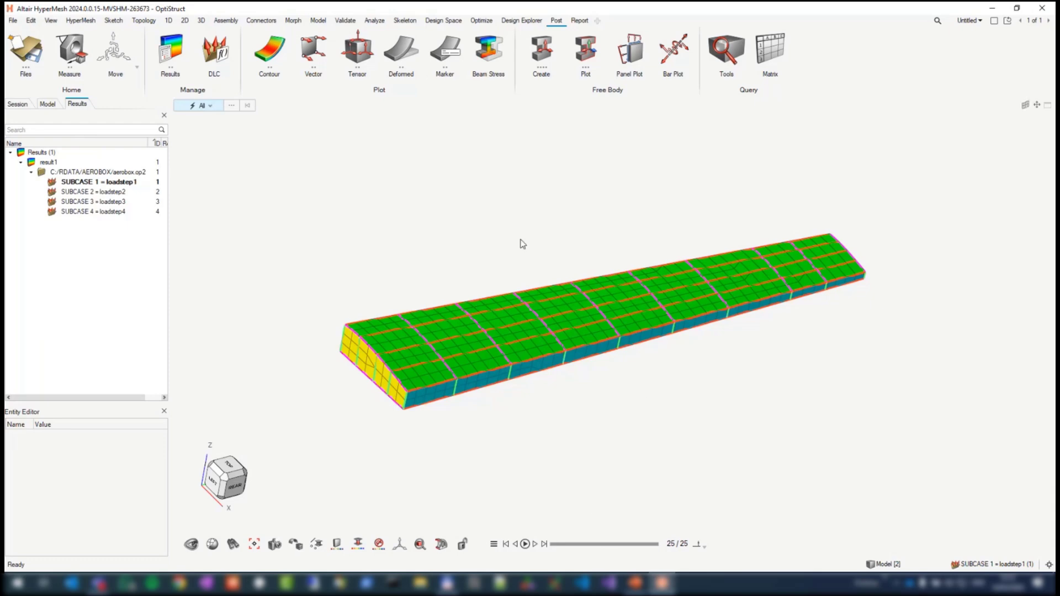
Step: Plot the displacement magnitude as a contour and display the displaced shape with a uniform scale of 1.0
left_click(271, 51)
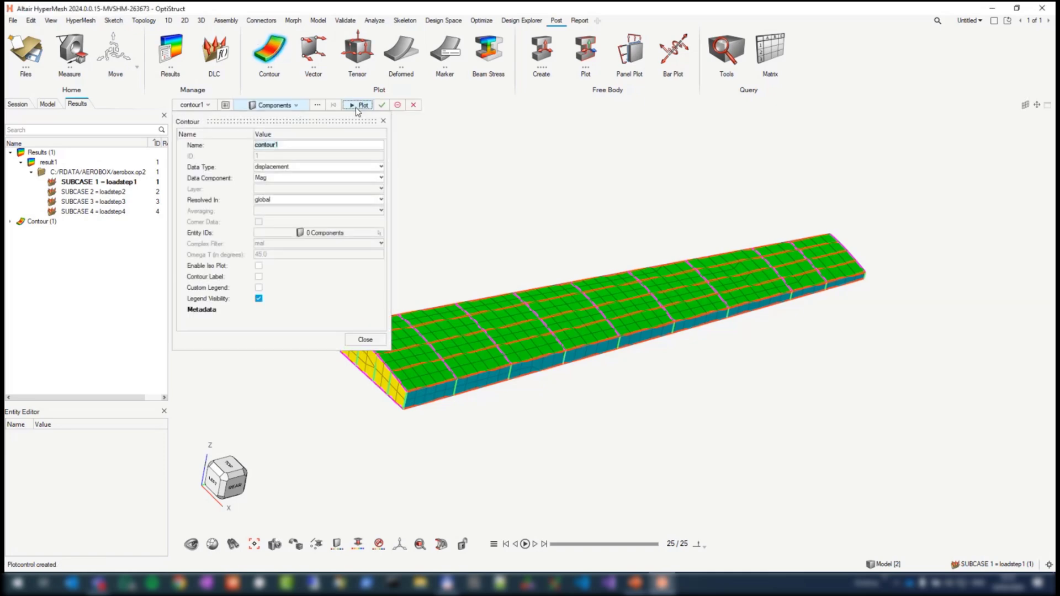
left_click(358, 105)
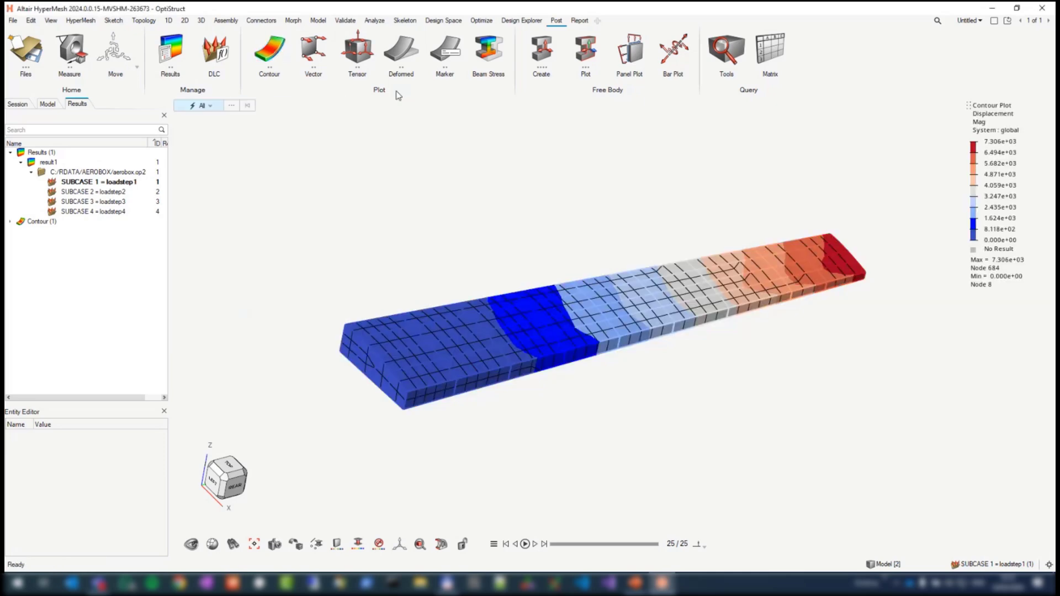
left_click(401, 54)
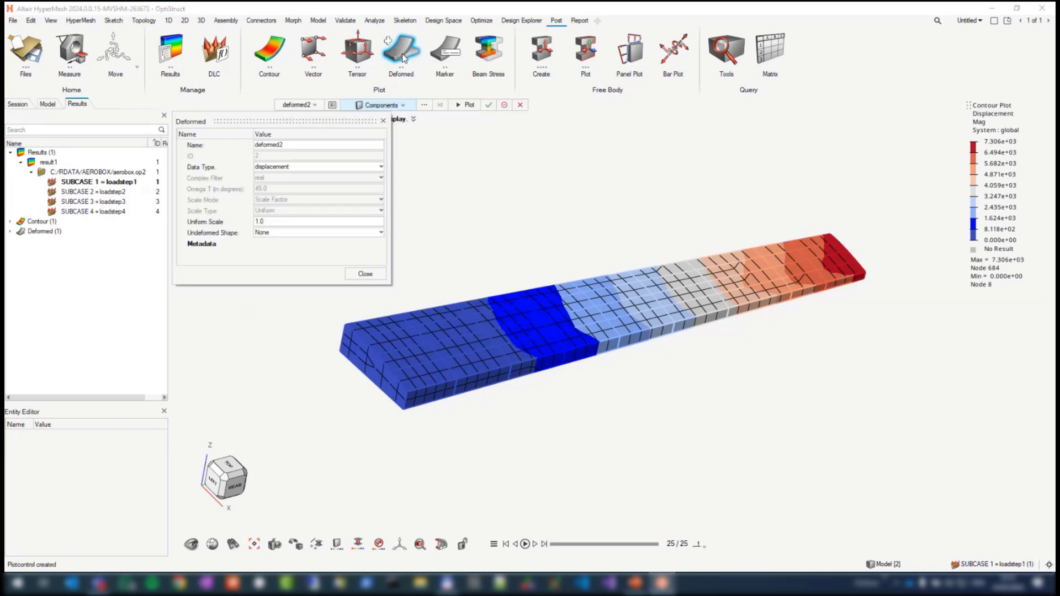
left_click(478, 105)
left_click(520, 105)
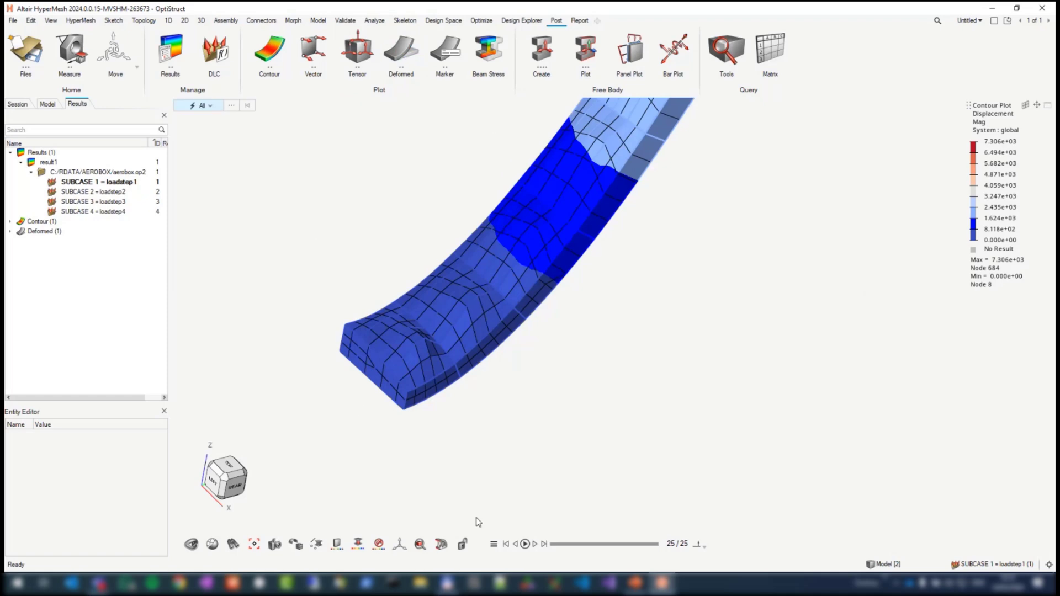
Step: Preview the deformation animation, return it to its first frame, and review the animation settings
left_click(525, 544)
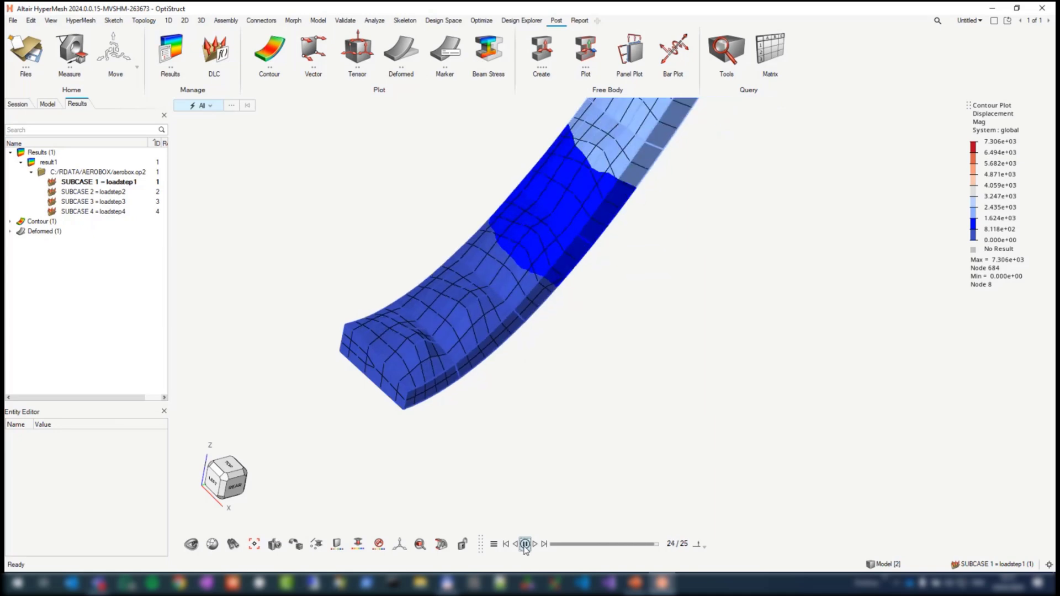
left_click(525, 544)
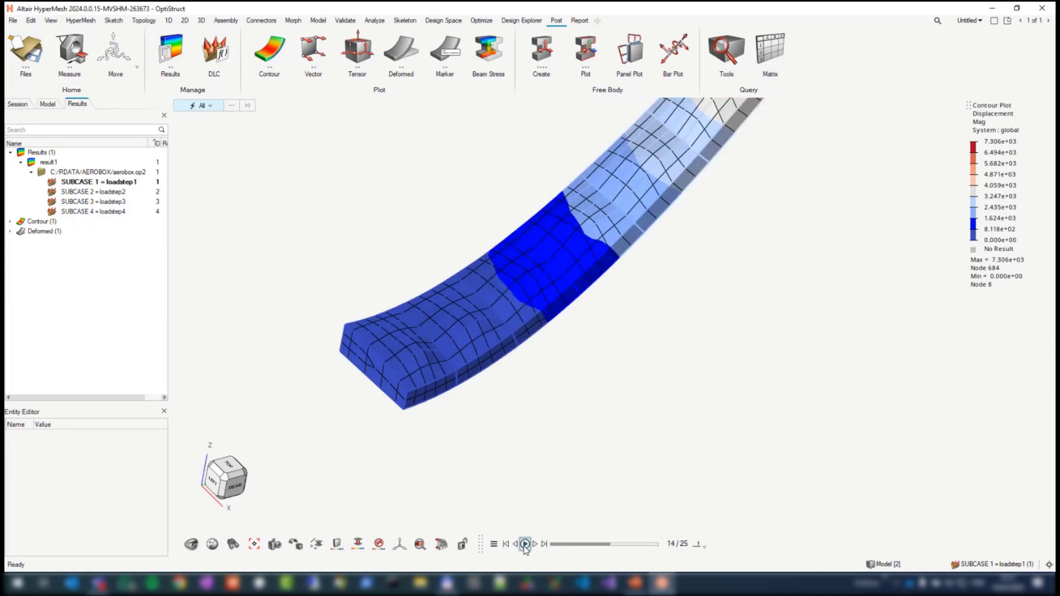
left_click(515, 544)
left_click(506, 544)
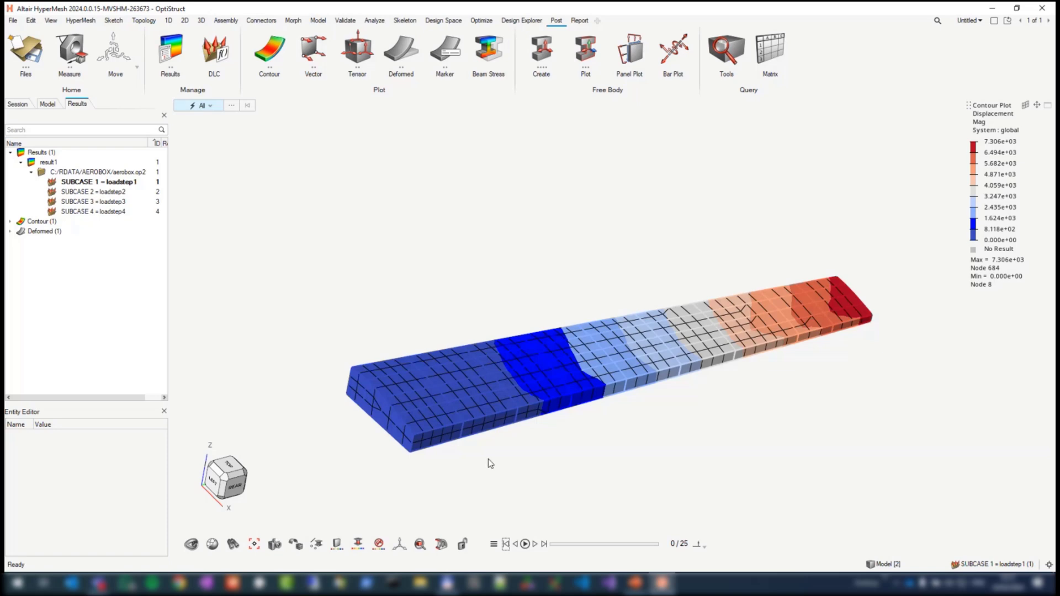
left_click(493, 543)
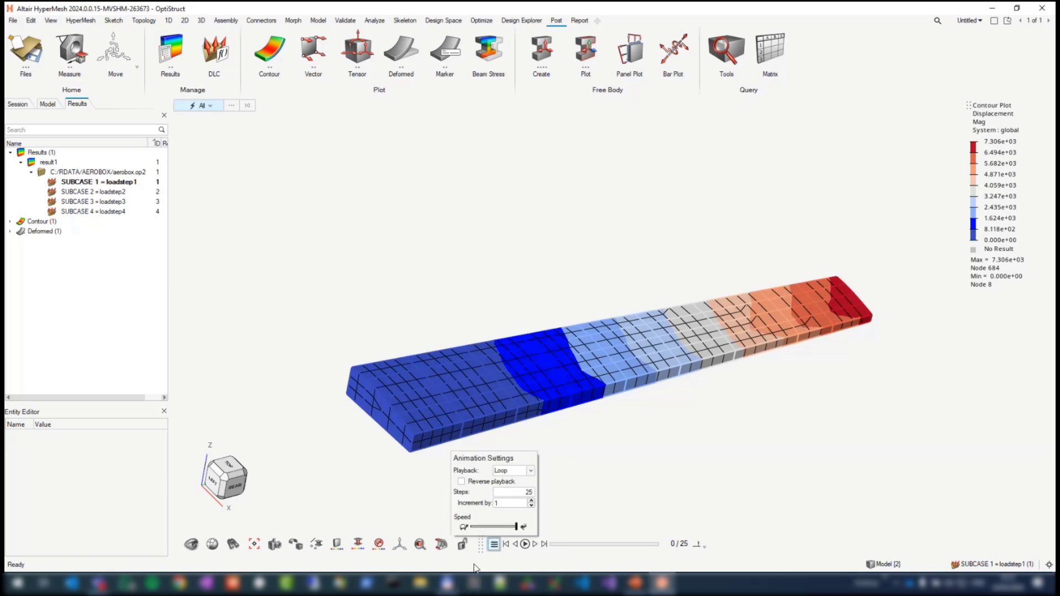
left_click(494, 544)
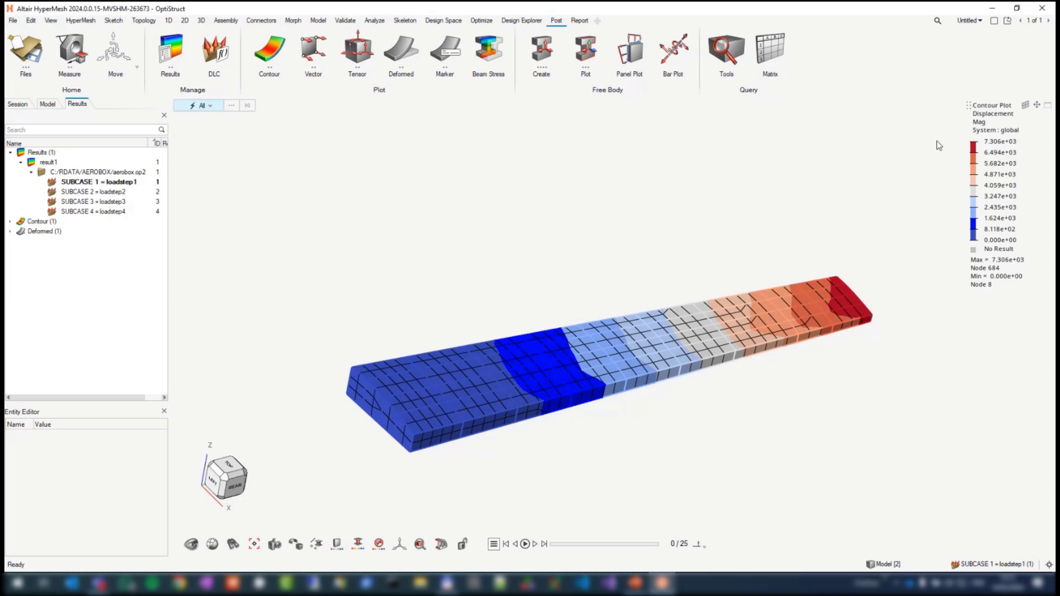
Step: Search the contour result types for "stre" and switch the contour plot from displacement to Stress
left_click(992, 116)
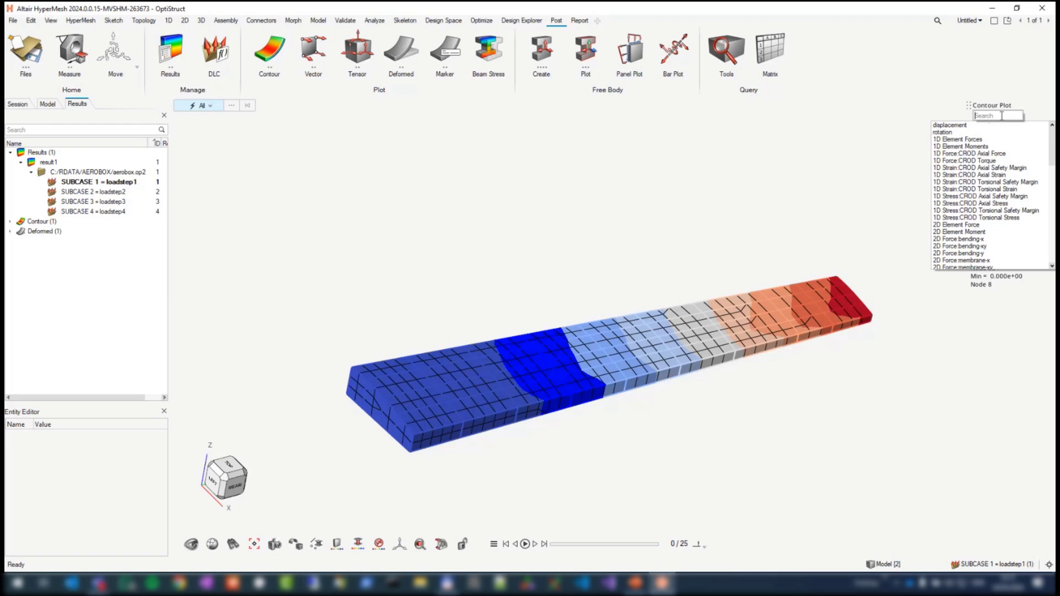
type("stre")
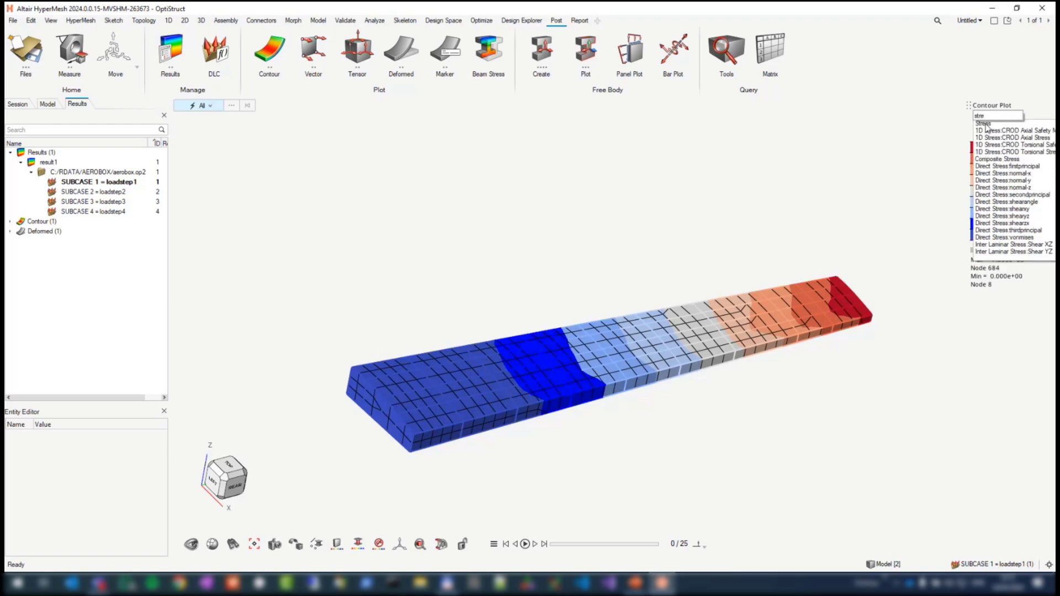
left_click(985, 124)
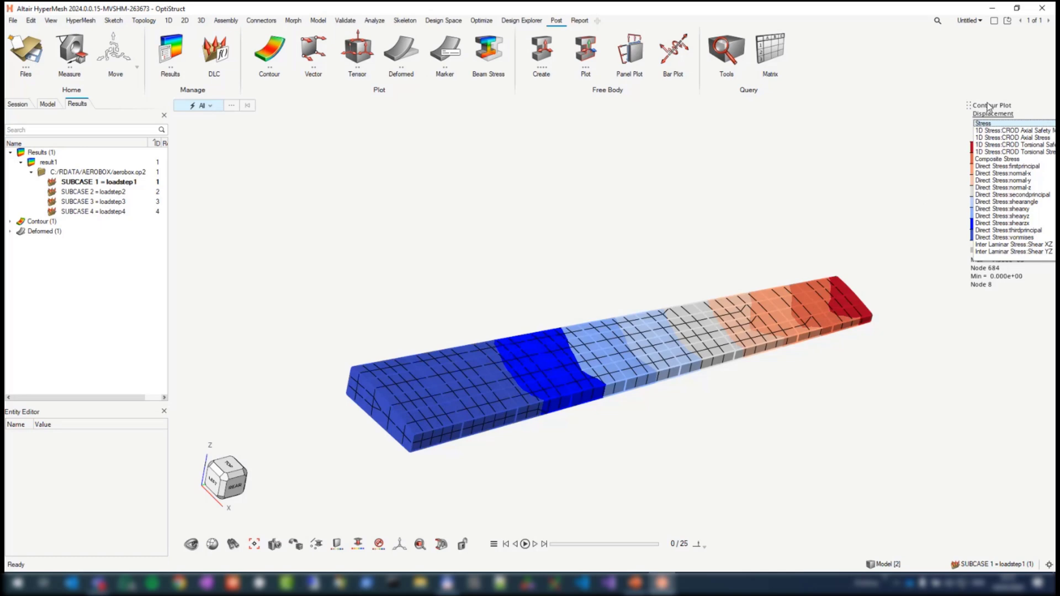
left_click(990, 124)
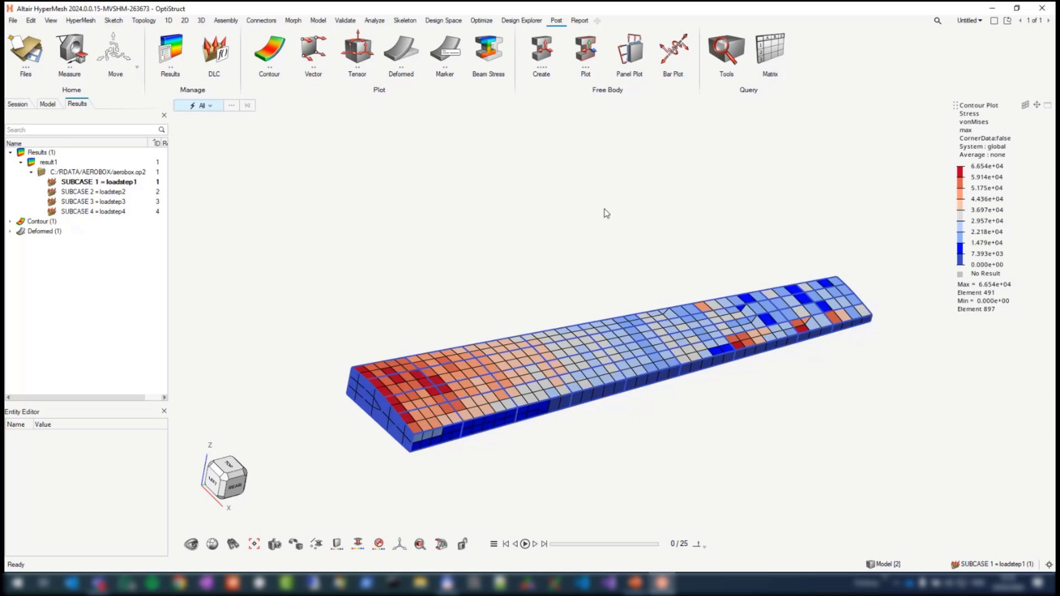
mouse_move(605, 210)
middle_mouse_down()
mouse_move(626, 234)
mouse_move(603, 202)
middle_mouse_up()
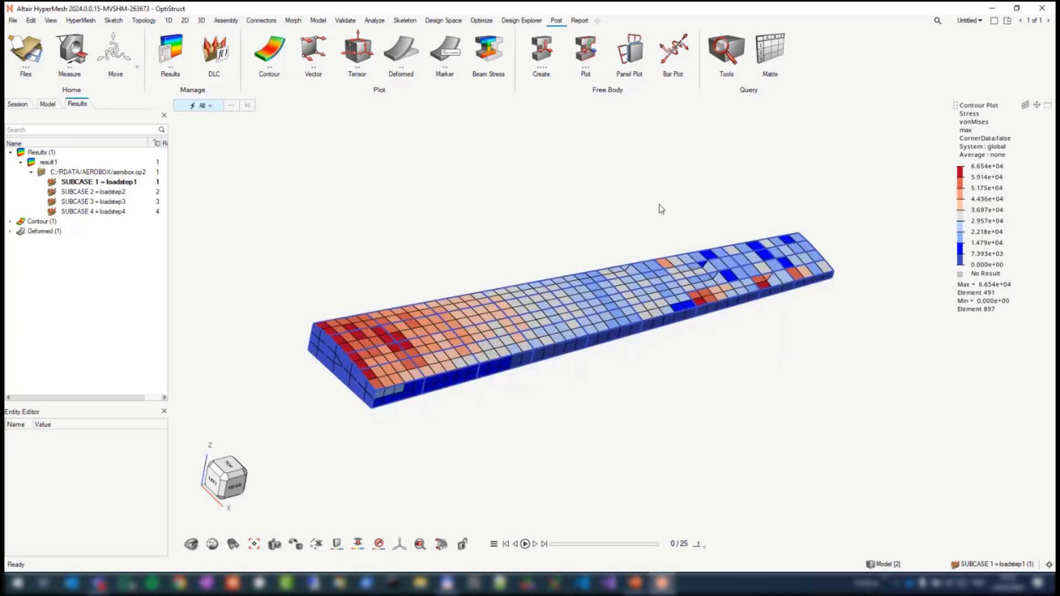
Step: Try setting up an RSS derived load case from subcases 1 to 4 in the global system
left_click(215, 49)
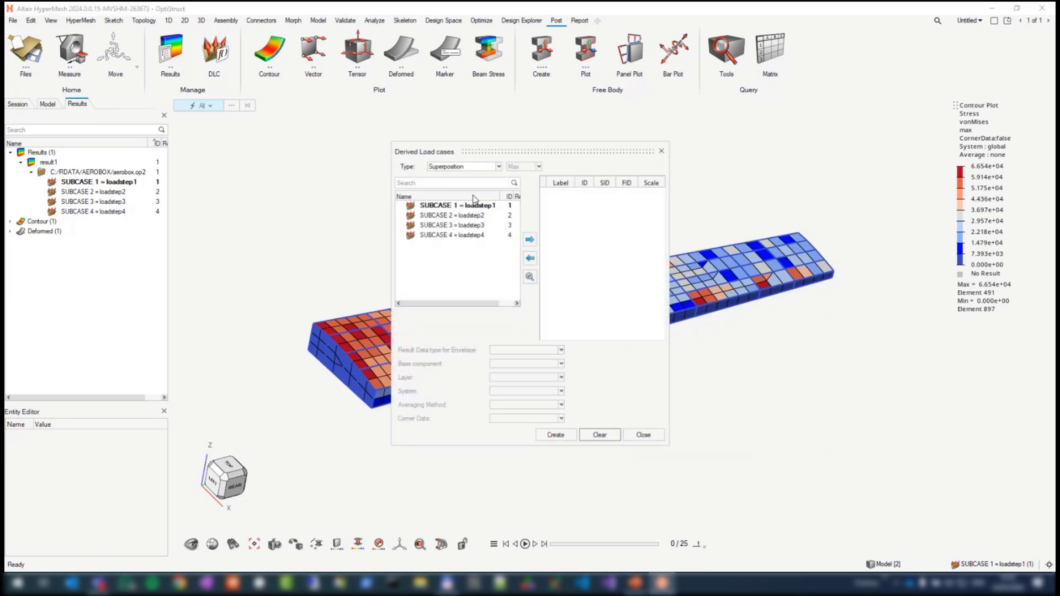
left_click(473, 167)
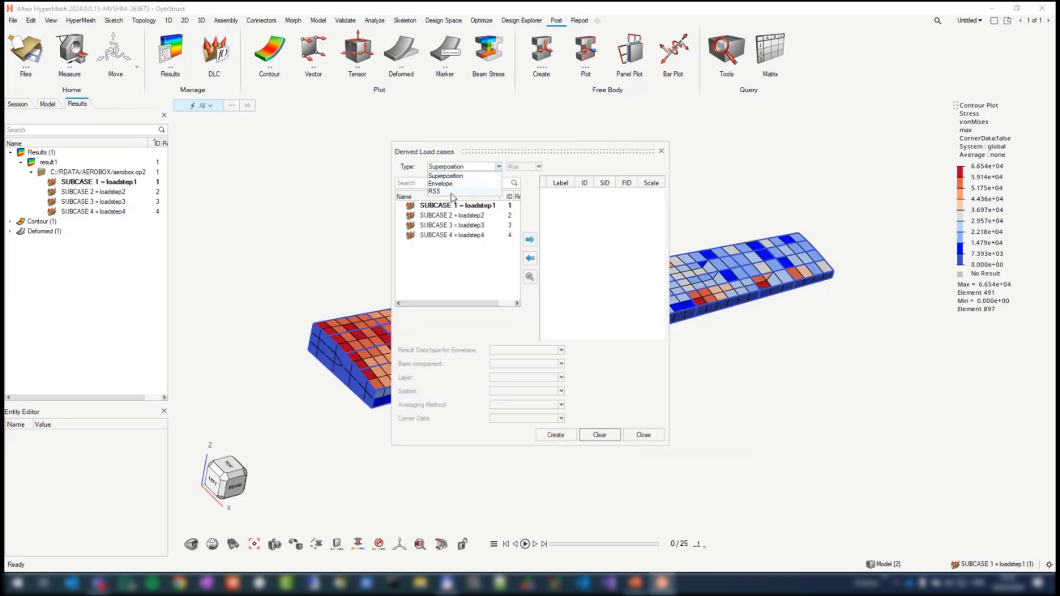
left_click(450, 191)
left_click(441, 206)
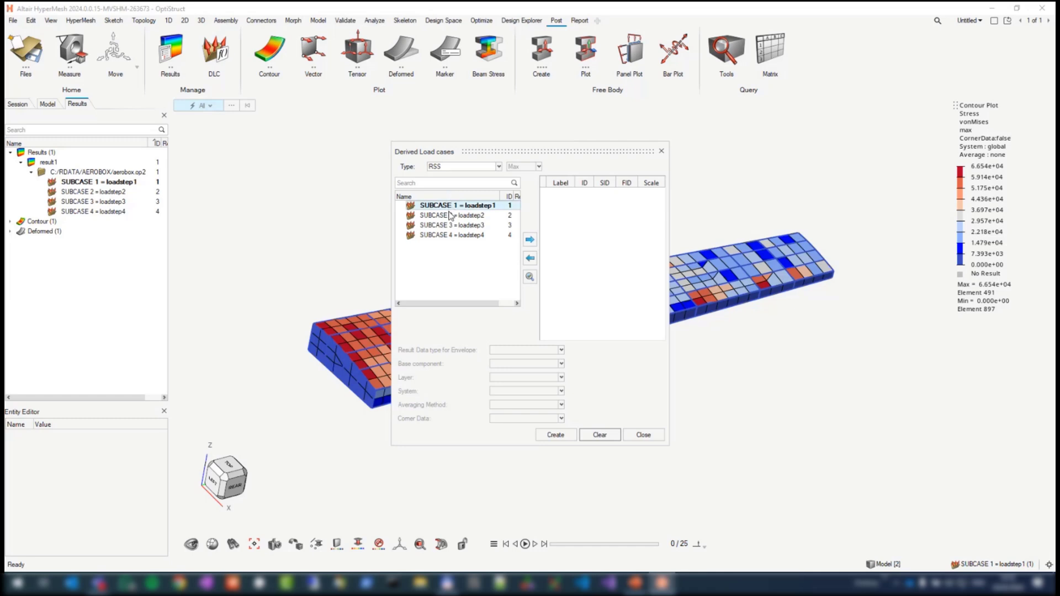
left_click(450, 235, "shift")
left_click(529, 240)
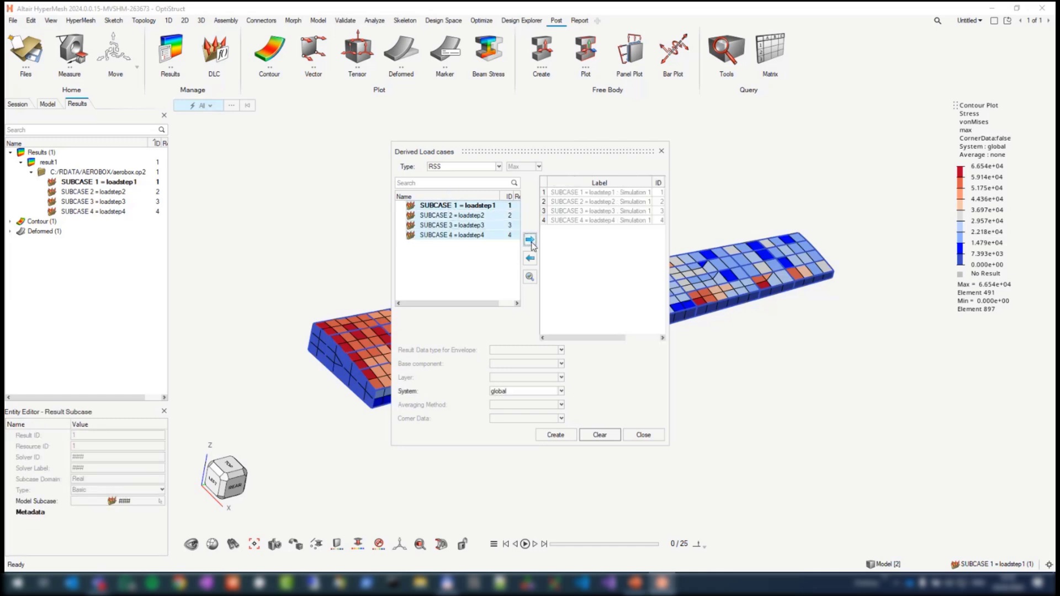
left_click(531, 393)
left_click(653, 438)
left_click(643, 435)
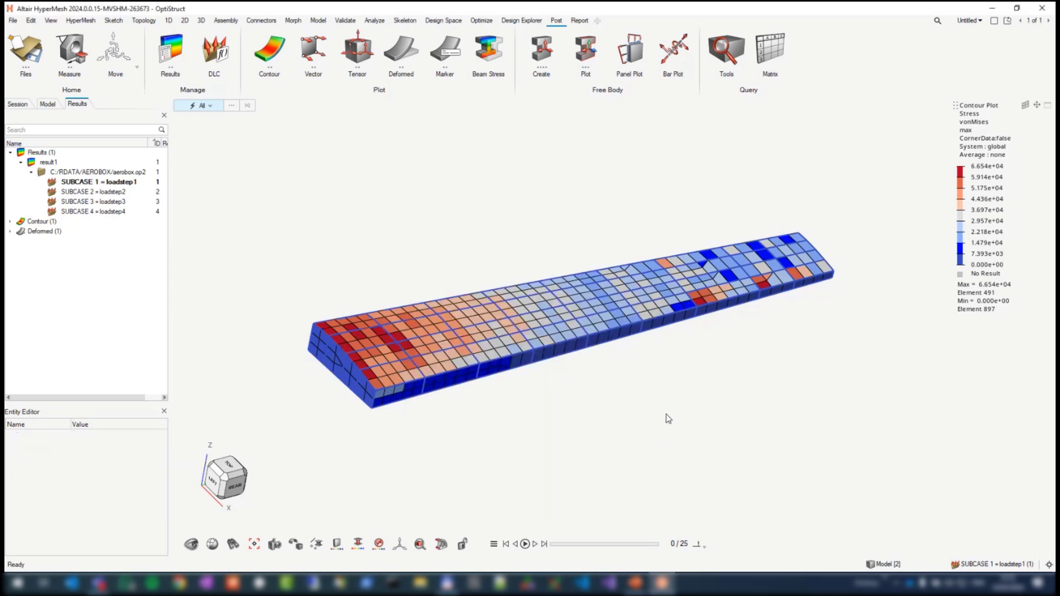
mouse_move(667, 422)
left_mouse_down("ctrl")
mouse_move(683, 397)
mouse_move(666, 405)
left_mouse_up("ctrl")
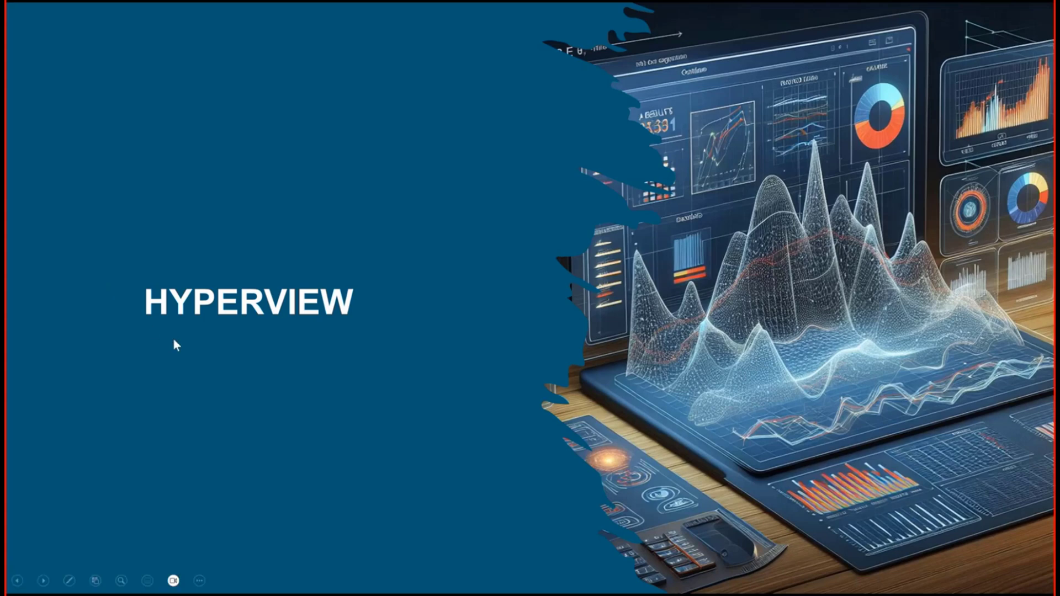
left_click(194, 345)
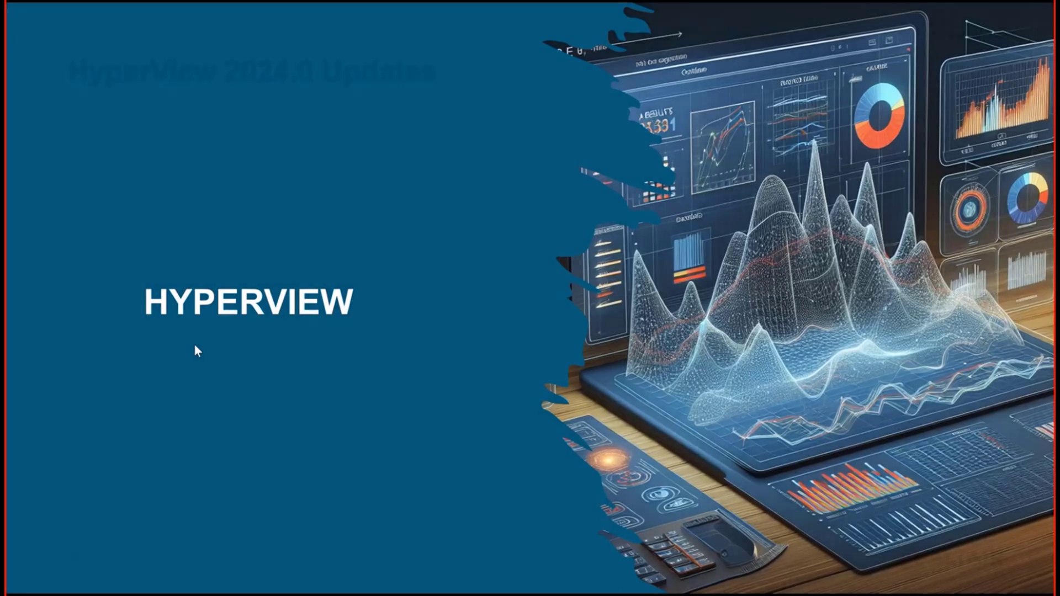
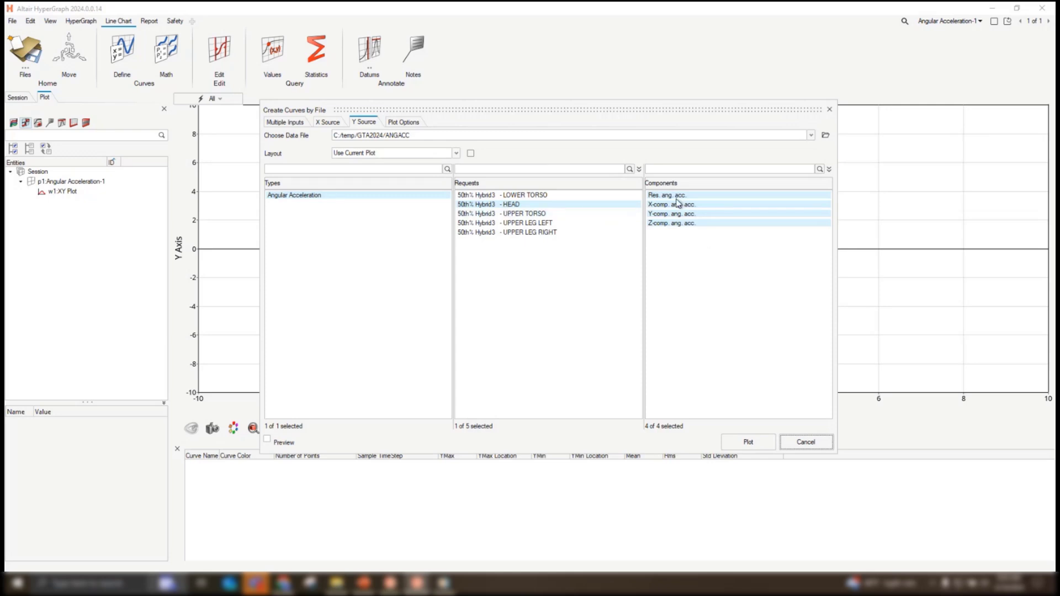
Step: In HyperGraph, plot the resultant, X, Y and Z angular acceleration curves of the Hybrid3 HEAD from the ANGACC file
left_click(754, 445)
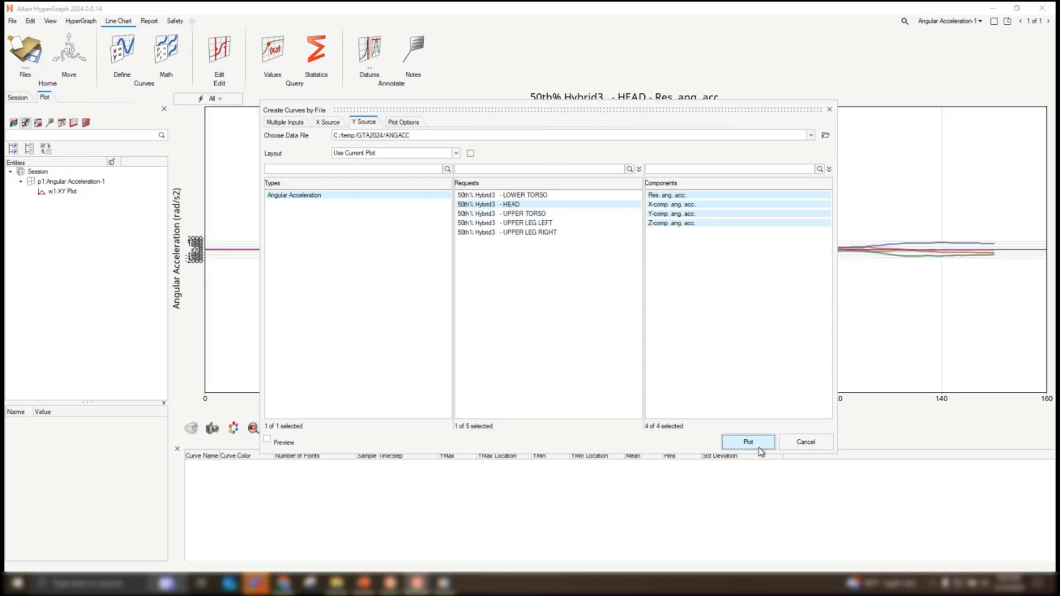
left_click(806, 442)
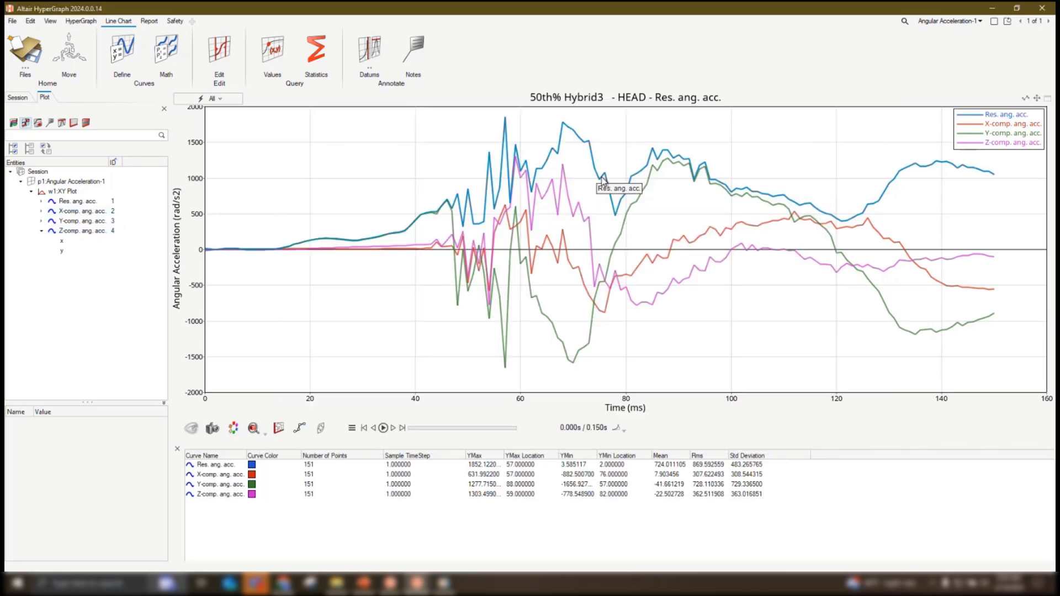
Step: Examine the filter and math operations available for the Res. ang. acc. curve
left_click(575, 138)
right_click(575, 138)
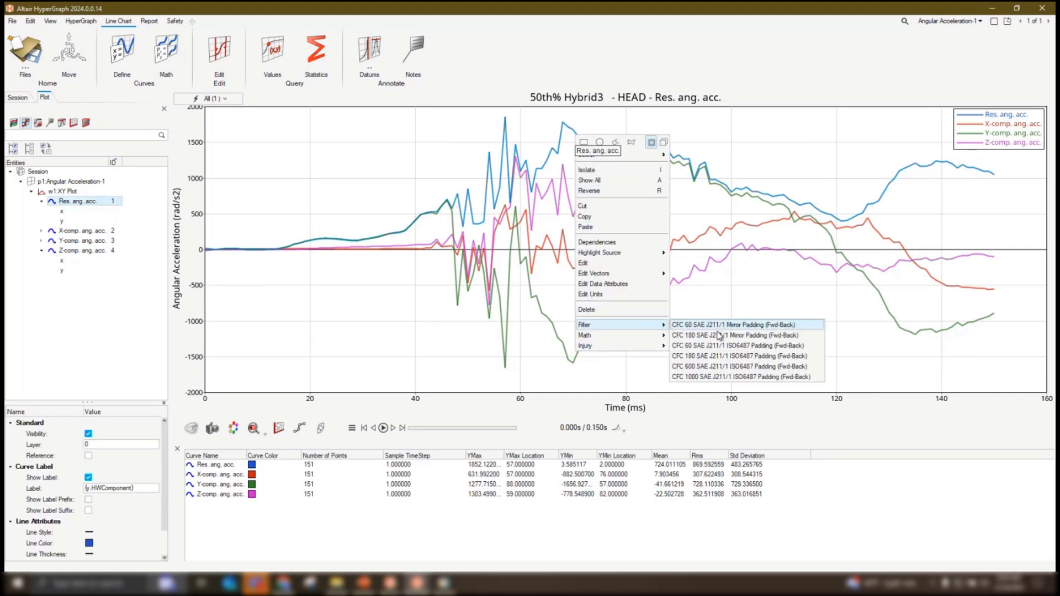
mouse_move(630, 334)
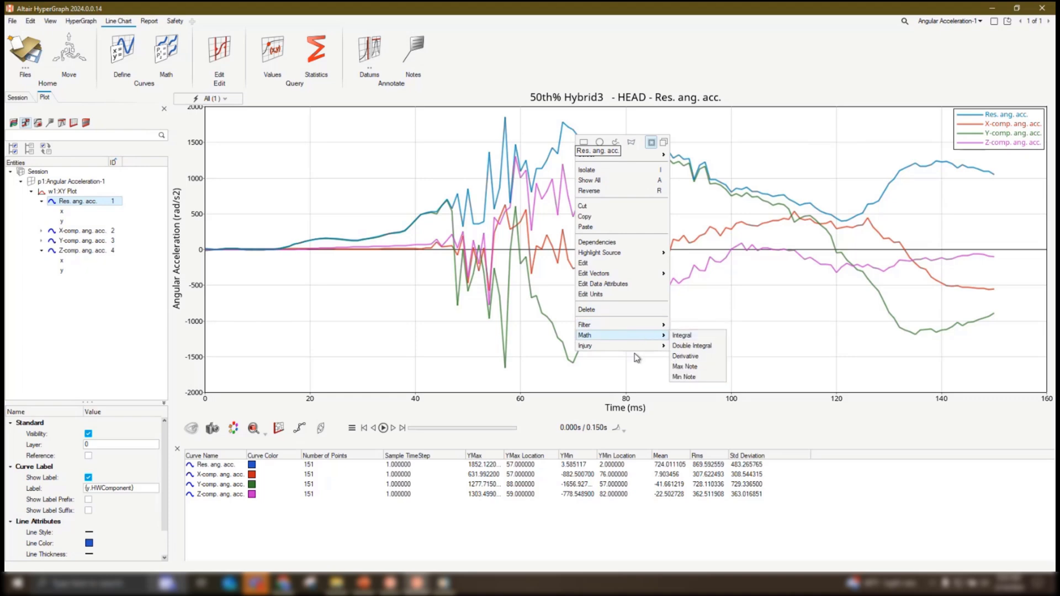
left_click(436, 344)
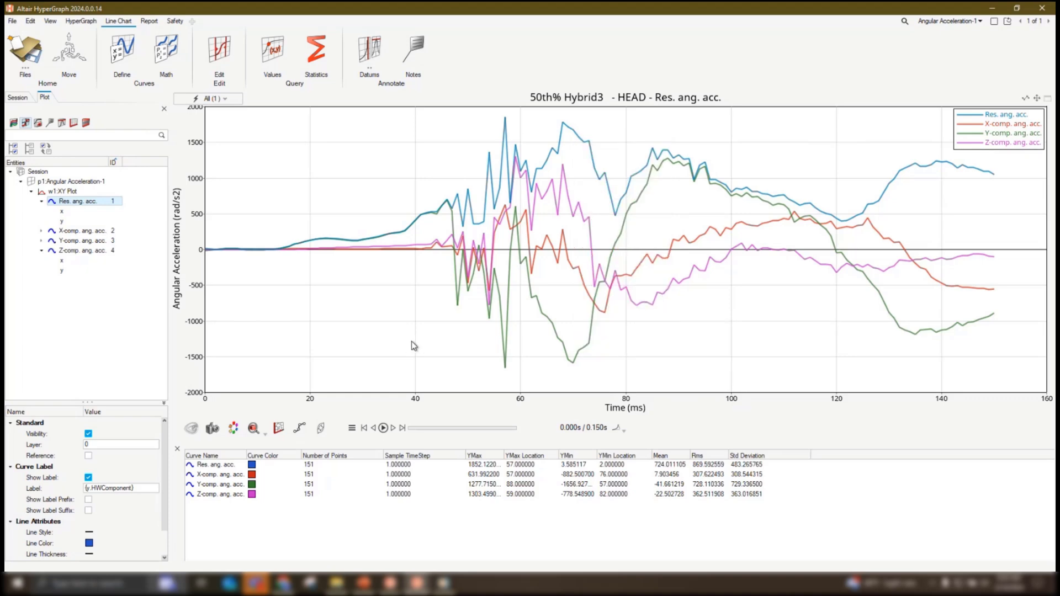
Step: Add a new curve to the head angular acceleration plot in Define Curves
left_click(122, 52)
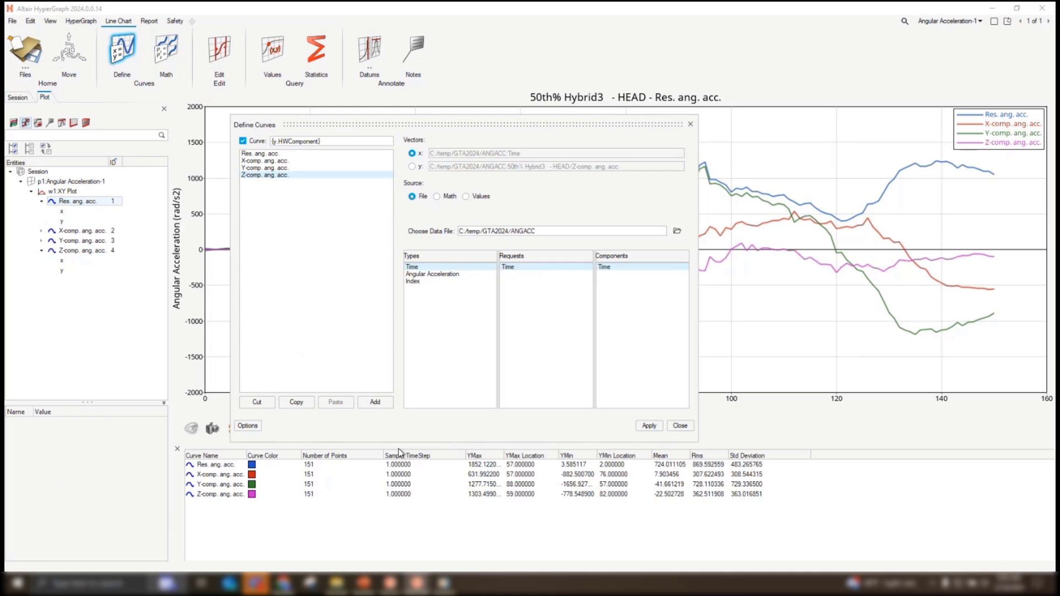
left_click_drag(445, 122, 677, 110)
left_click(606, 388)
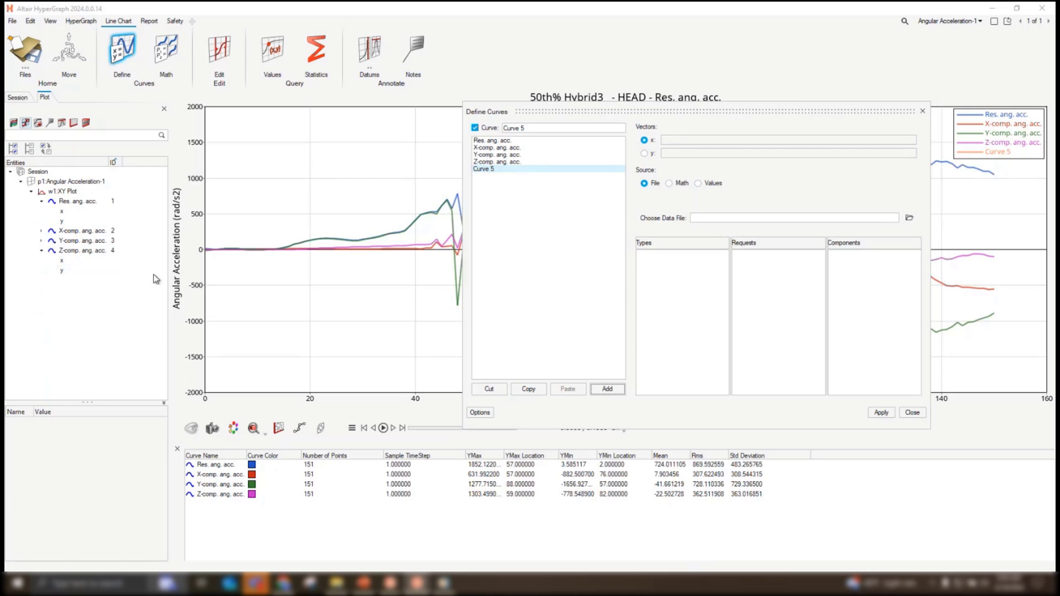
Step: Set the new curve's x vector source to Math and insert the x vector of the Res. ang. acc. curve
left_click(683, 184)
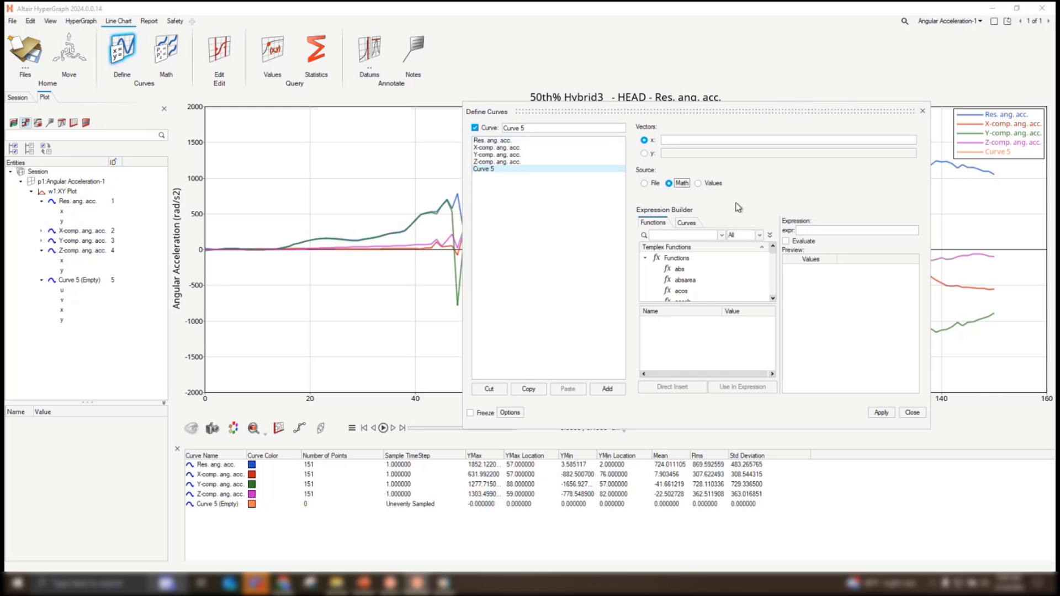
left_click(686, 223)
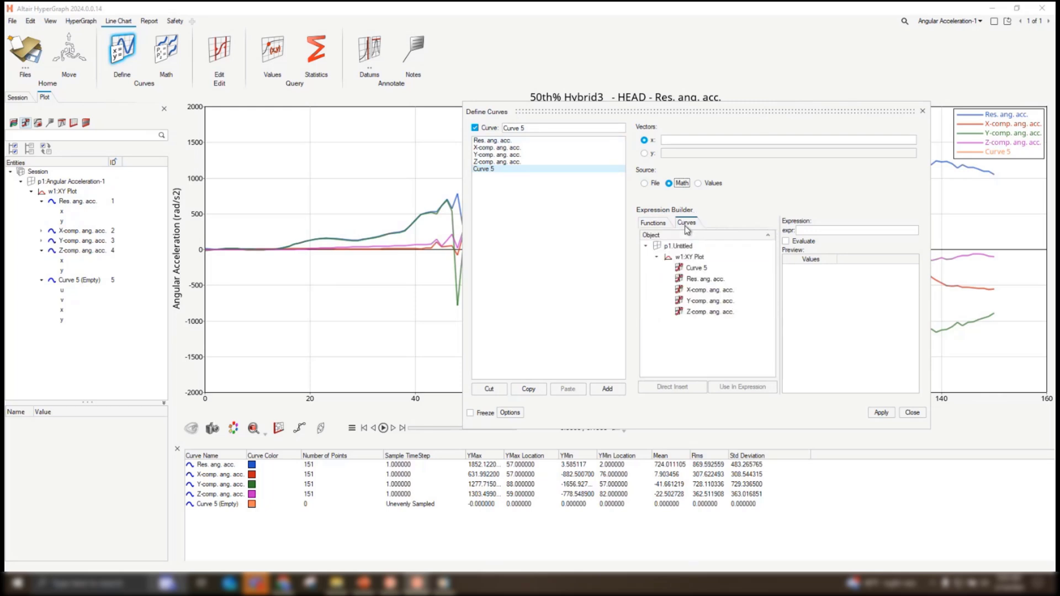
left_click(729, 279)
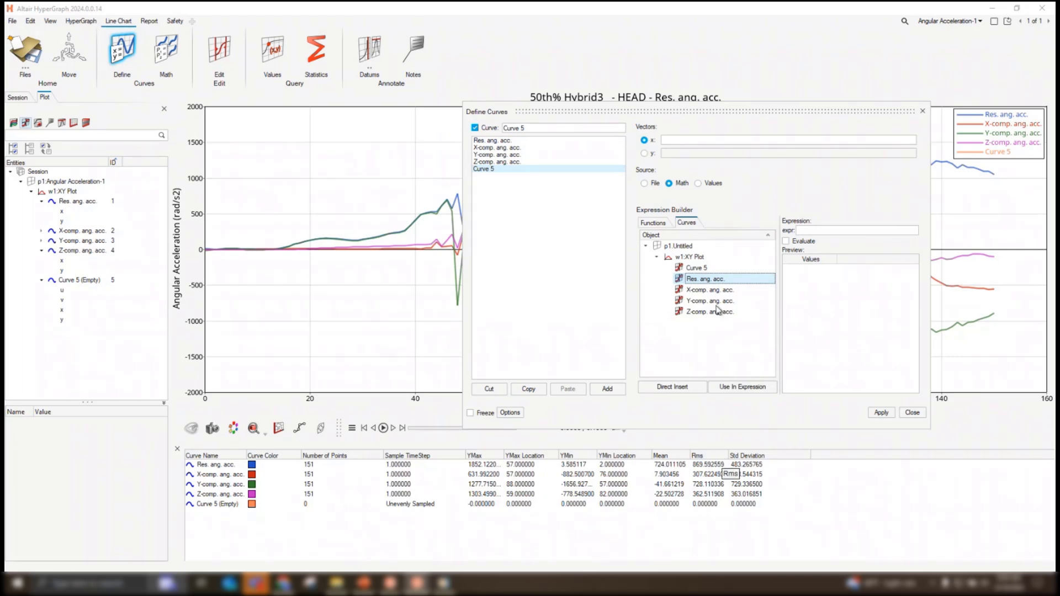
left_click(688, 387)
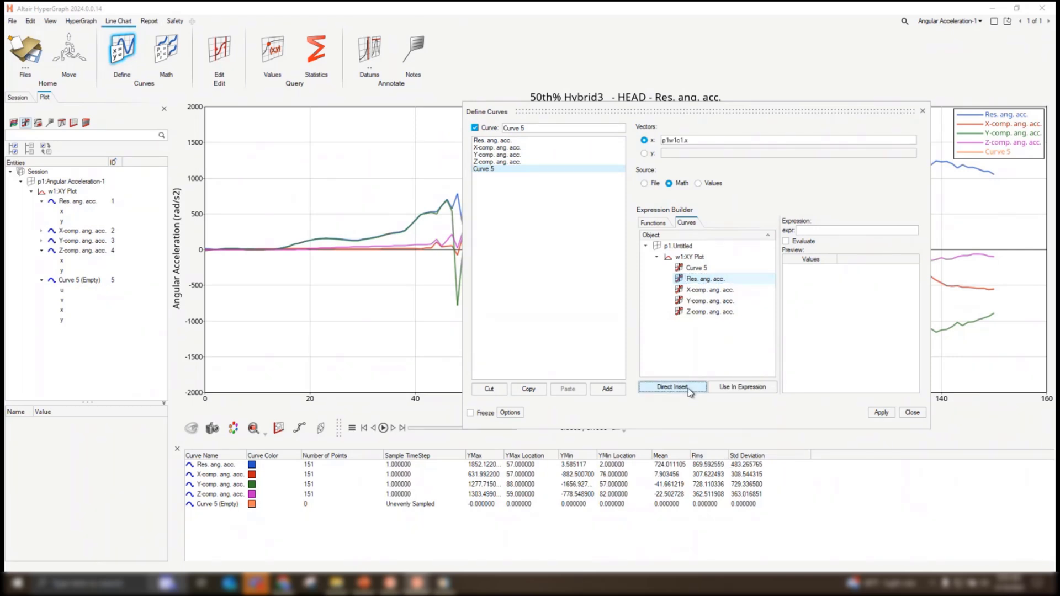
Step: For Curve 5's y vector, search the math functions for "sae" and select the saefilt95 function
left_click(644, 153)
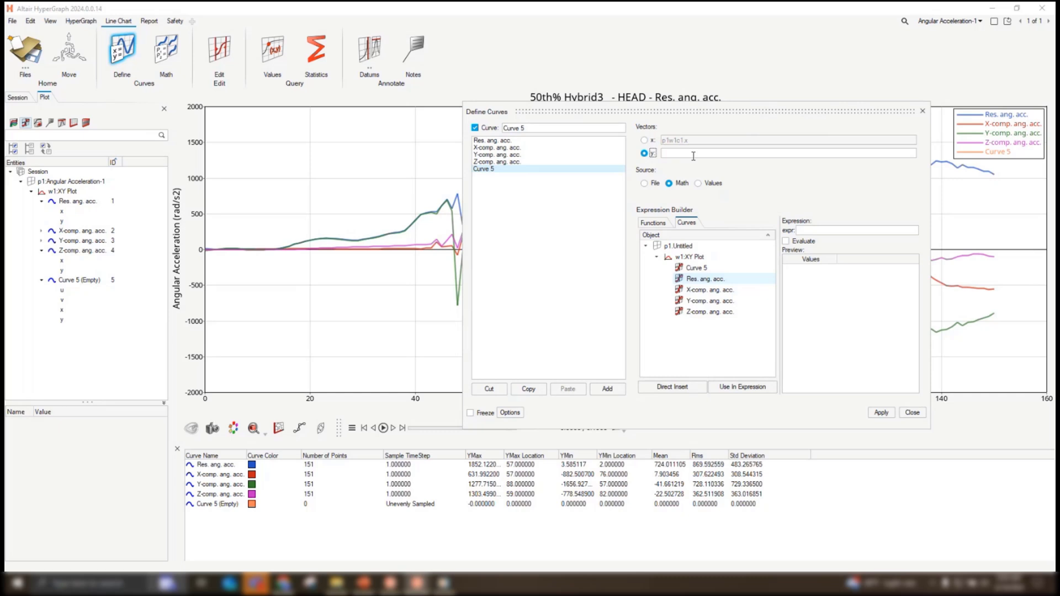
left_click(654, 222)
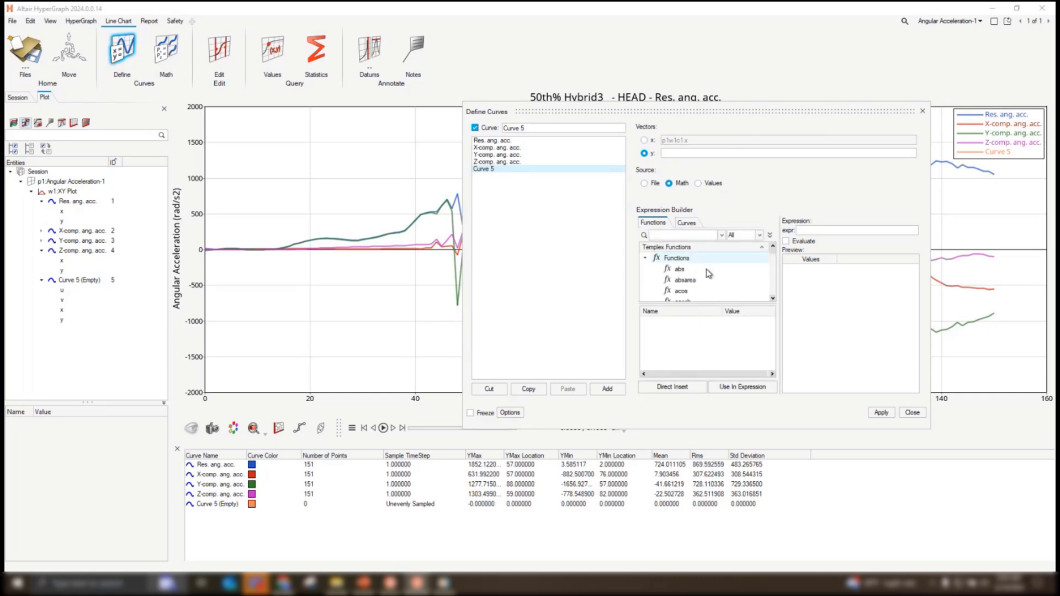
mouse_move(773, 253)
left_mouse_down()
mouse_move(772, 295)
mouse_move(778, 251)
left_mouse_up()
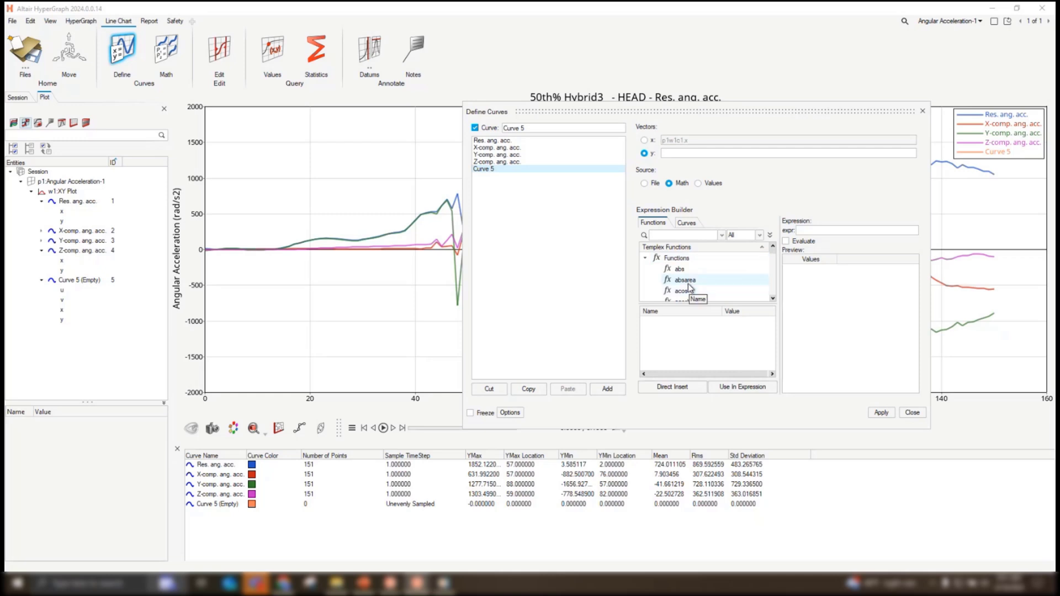
left_click(680, 238)
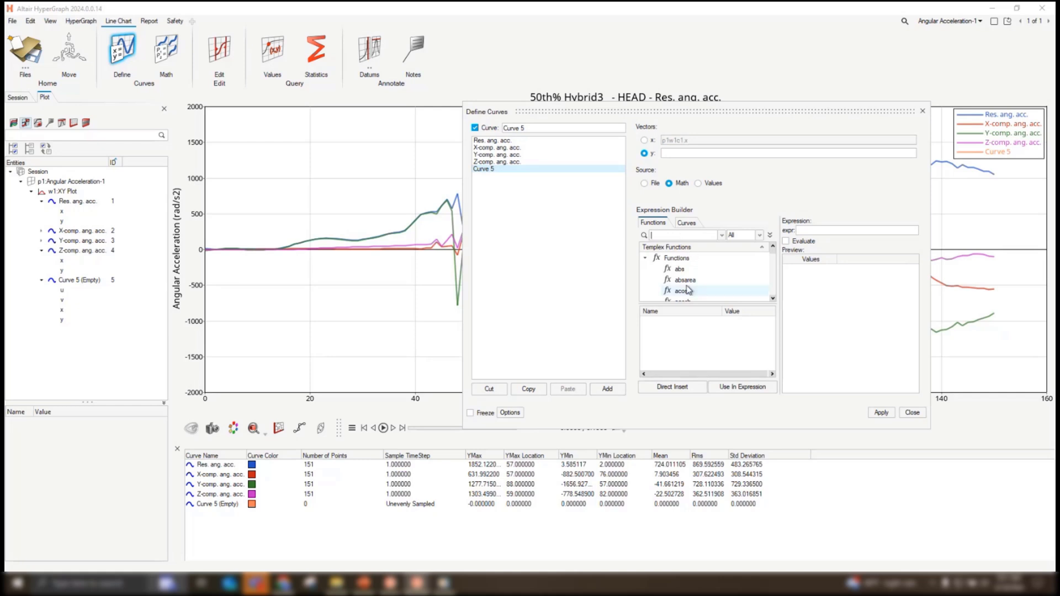
left_click(684, 269)
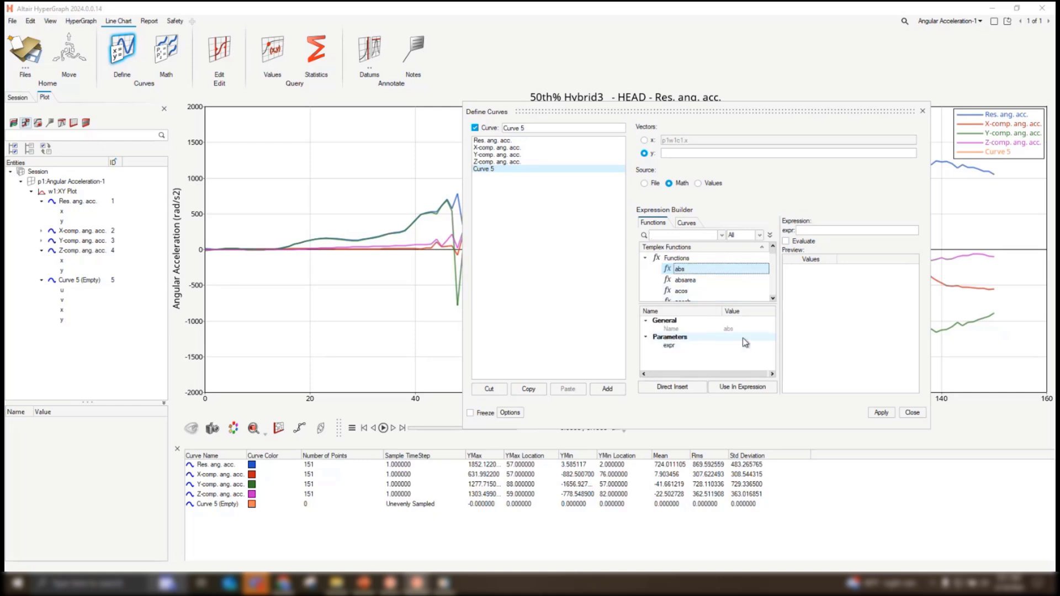
left_click(684, 280)
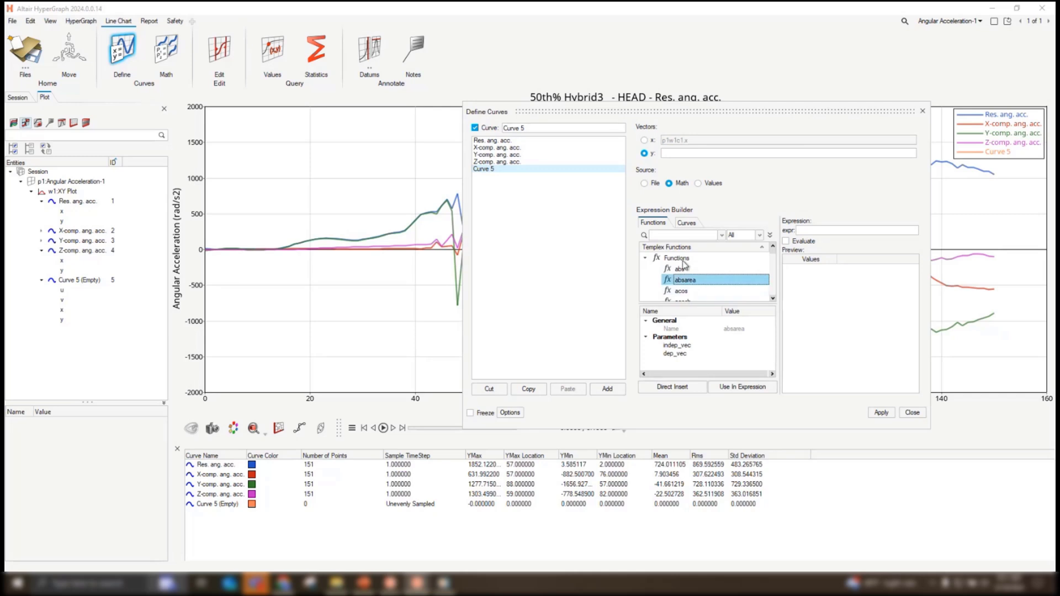
left_click(672, 234)
type("sae")
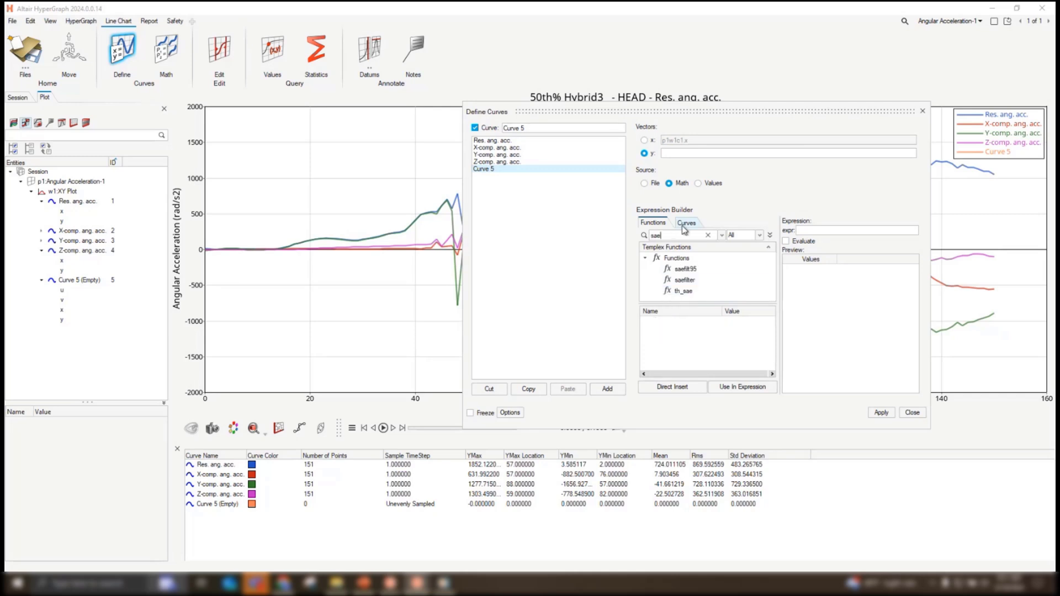
left_click(687, 270)
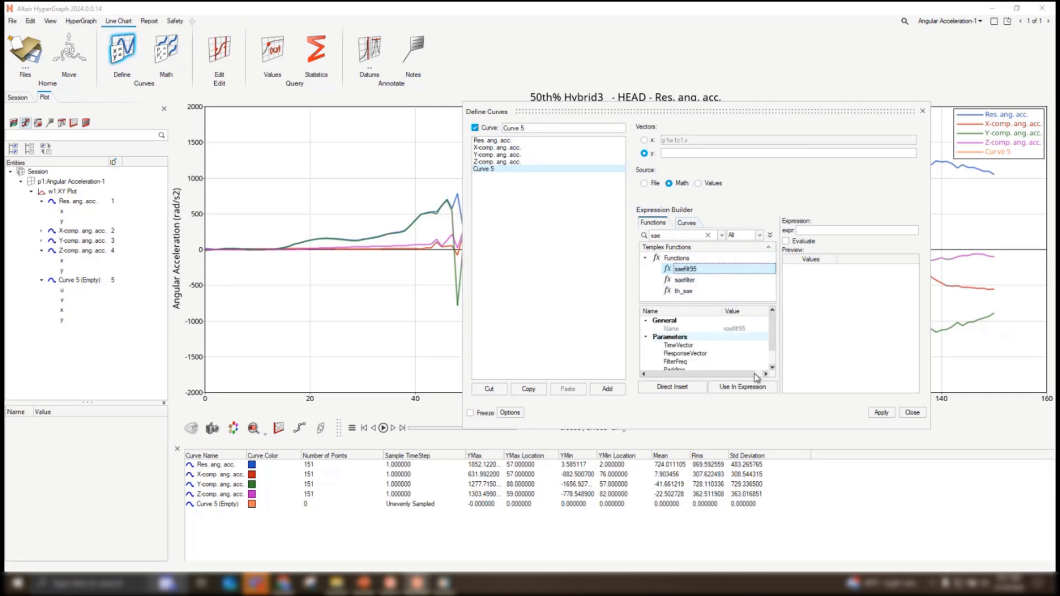
Step: Set saefilt95's TimeVector to the x vector and its ResponseVector to the y vector of the Res. ang. acc. curve
left_click(734, 345)
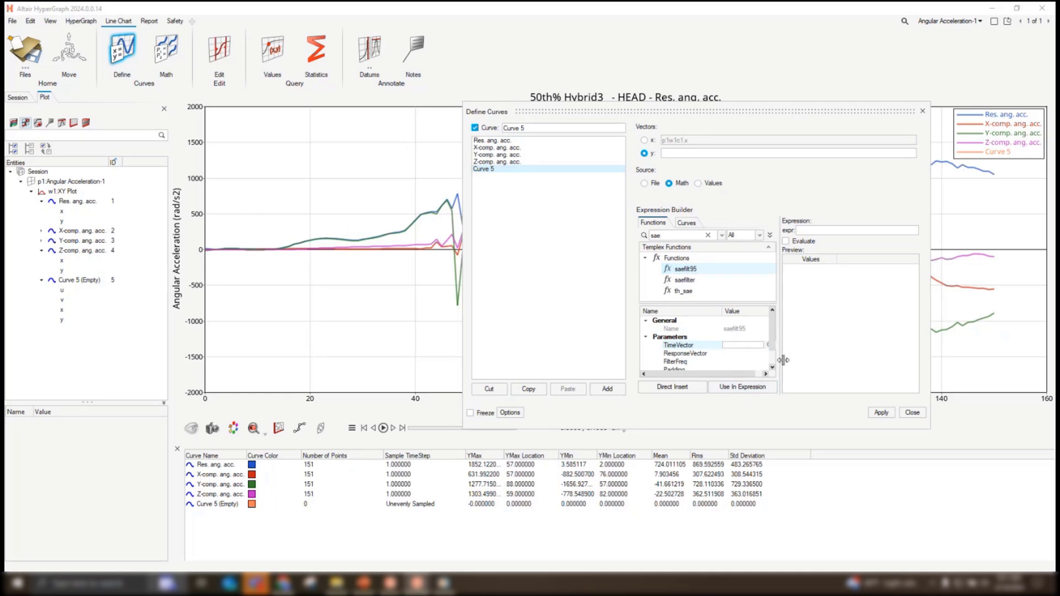
left_click_drag(779, 434, 780, 491)
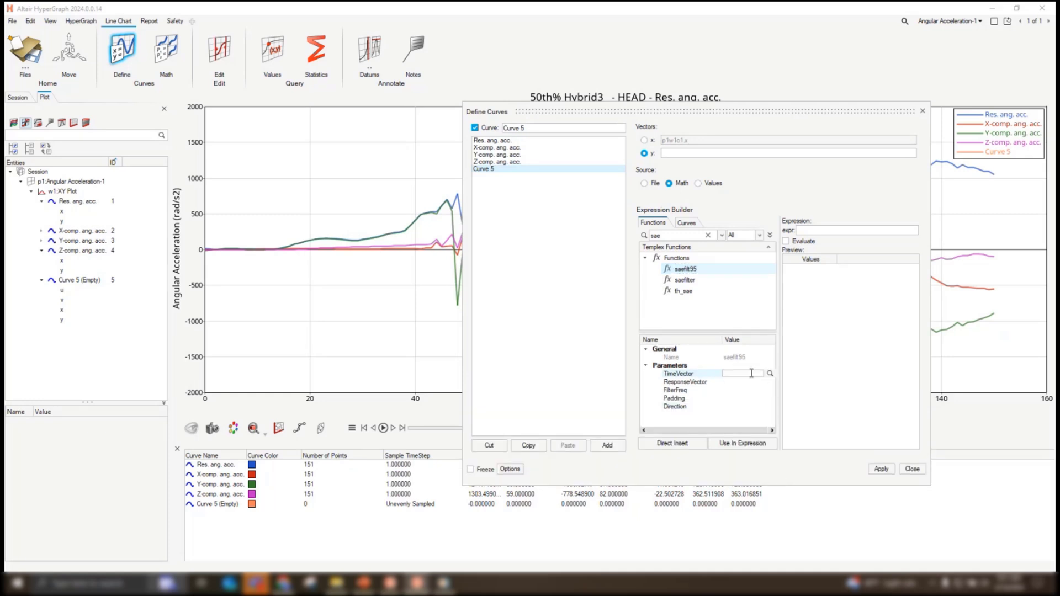
left_click(770, 374)
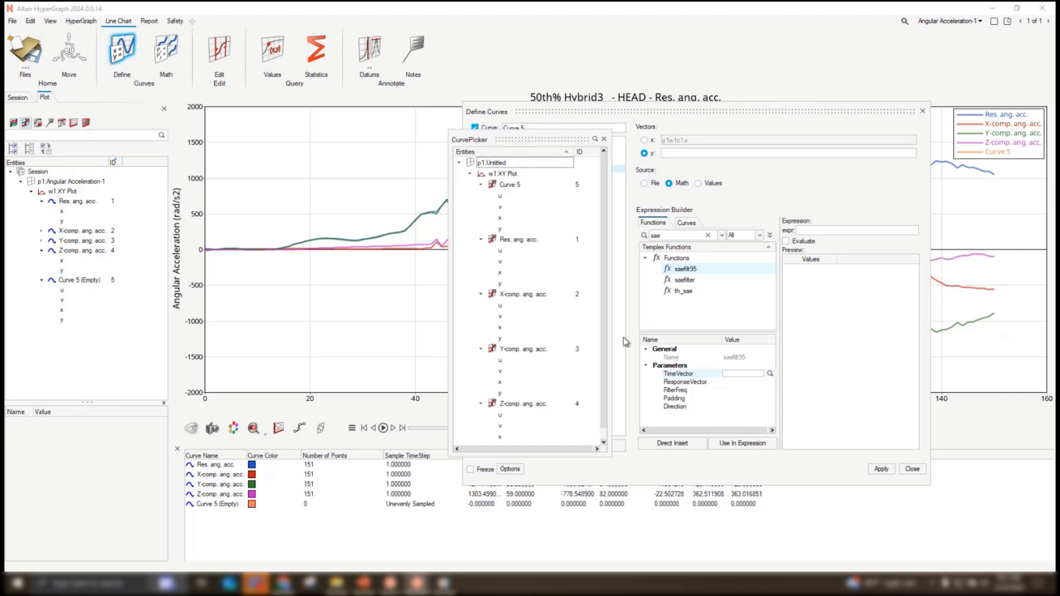
double_click(499, 272)
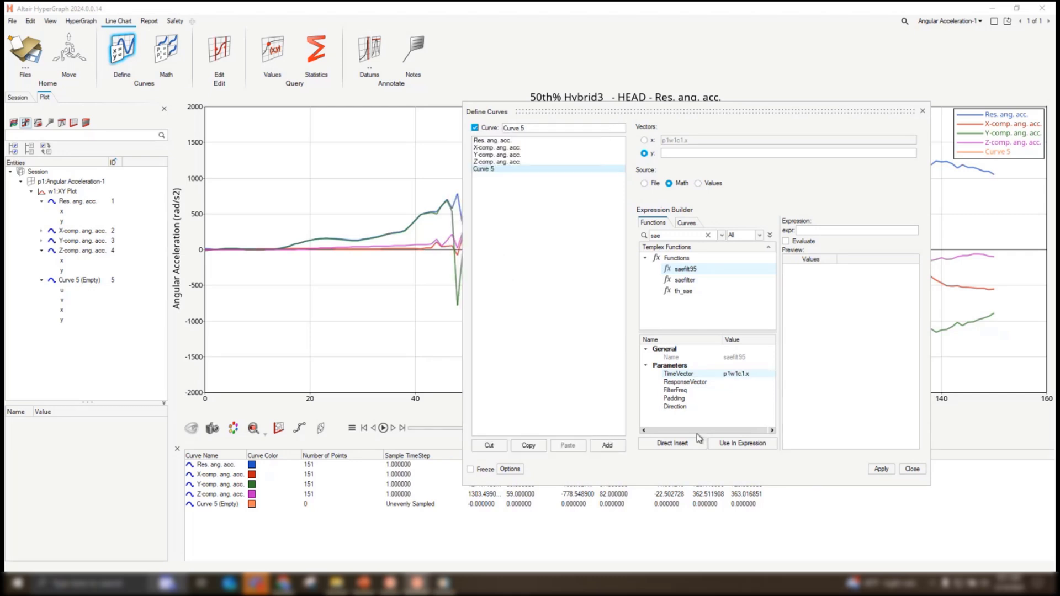
left_click(745, 381)
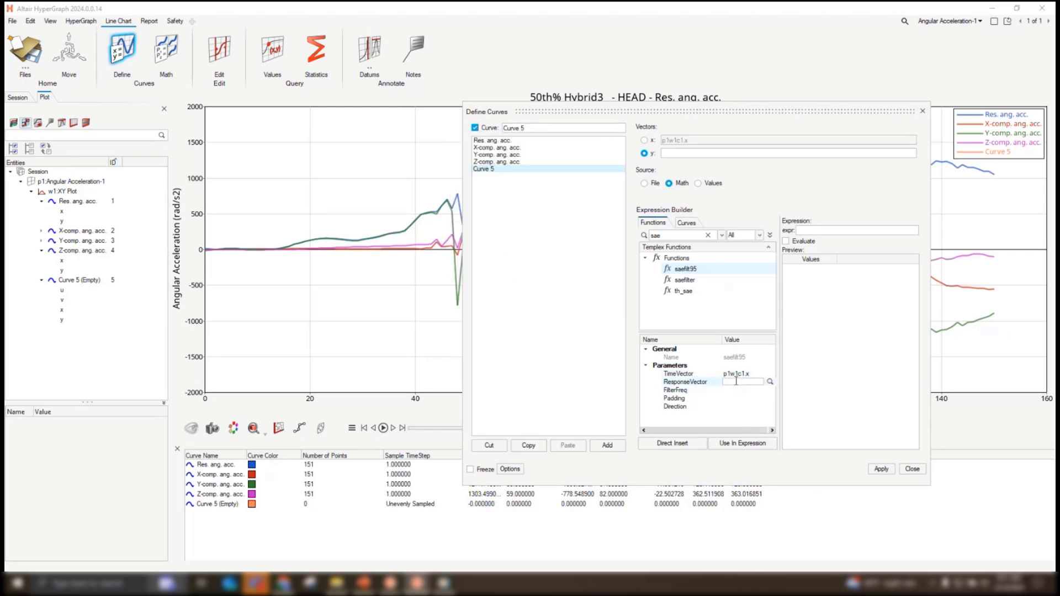
left_click(769, 382)
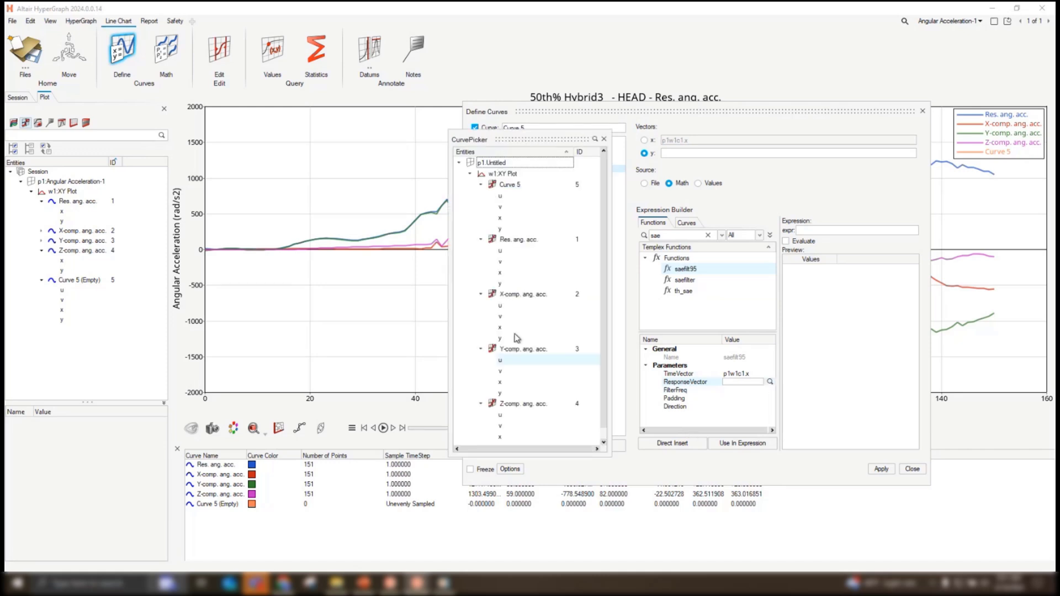
double_click(499, 283)
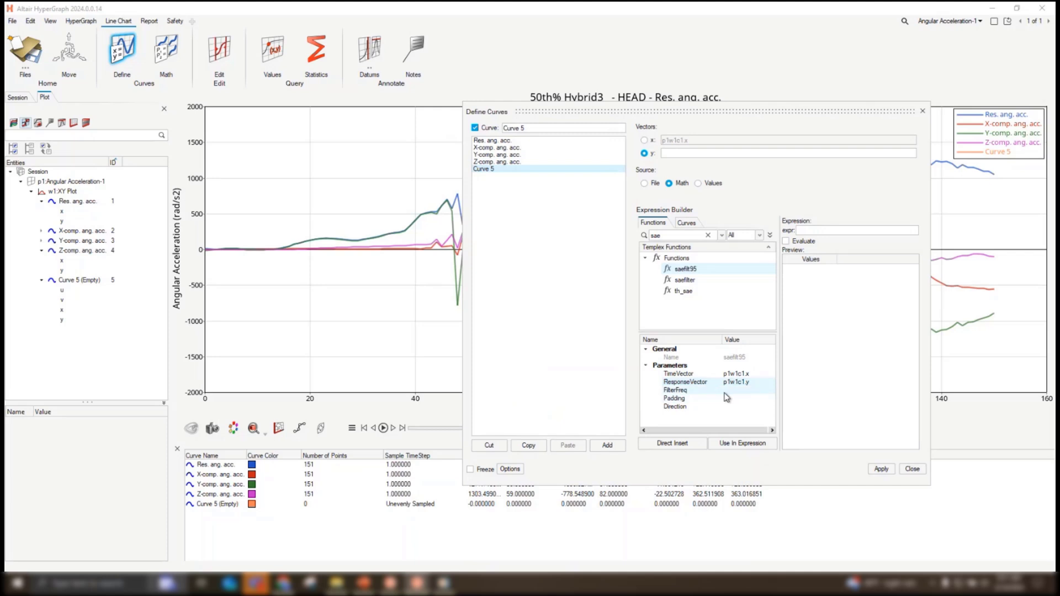
Step: Set the saefilt95 parameters FilterFreq to 1000, Padding to 1 and Direction to 3
left_click(725, 390)
left_click(737, 397)
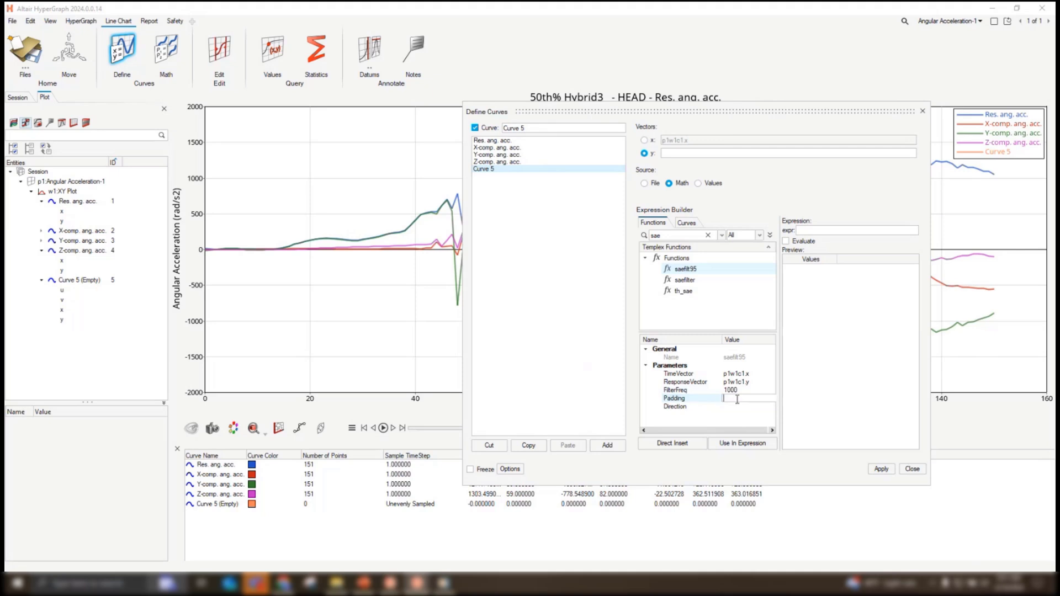
left_click(737, 407)
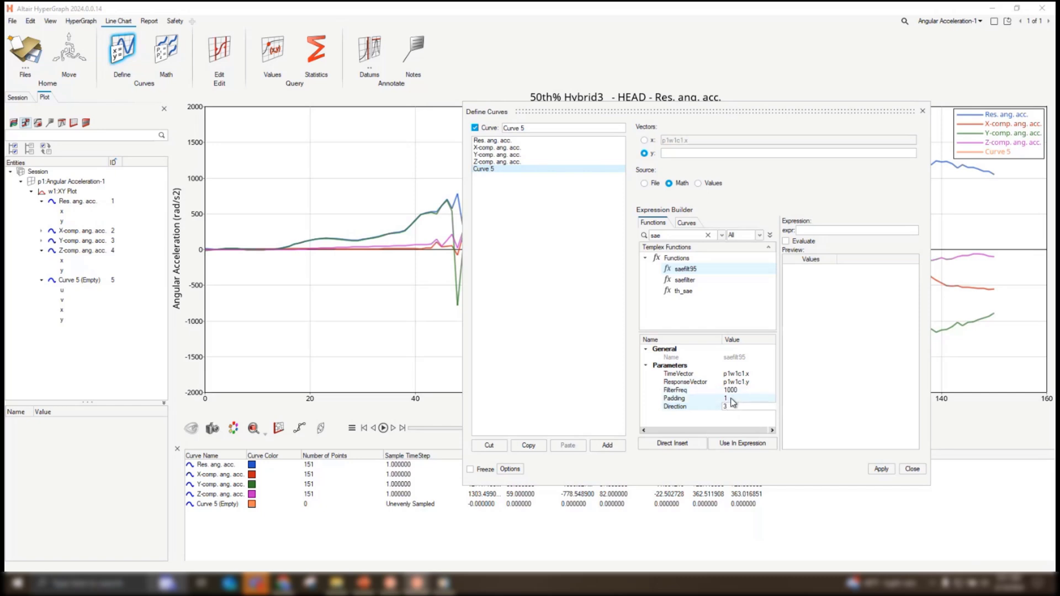
left_click(716, 417)
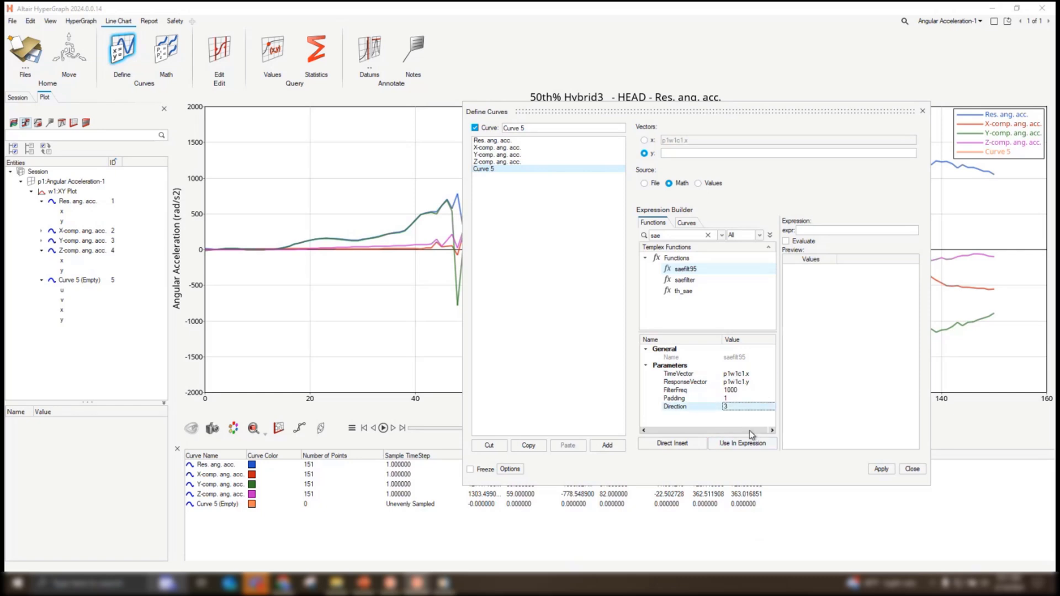
Step: Use the saefilt95 function in the y expression, evaluate it to preview the values, and apply it to Curve 5
left_click(743, 445)
left_click(786, 242)
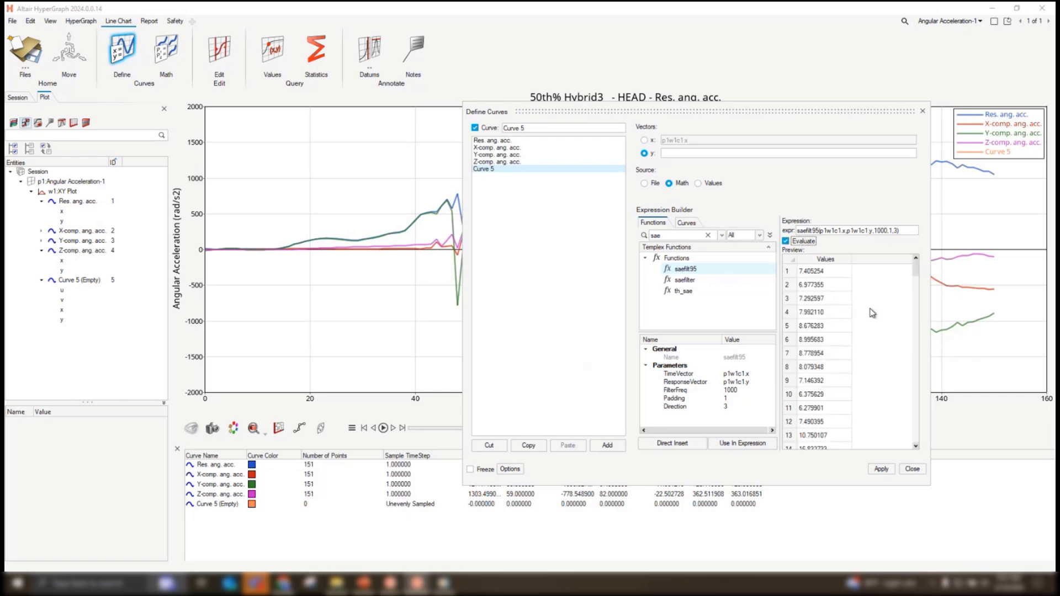
scroll(872, 313, "down", 20)
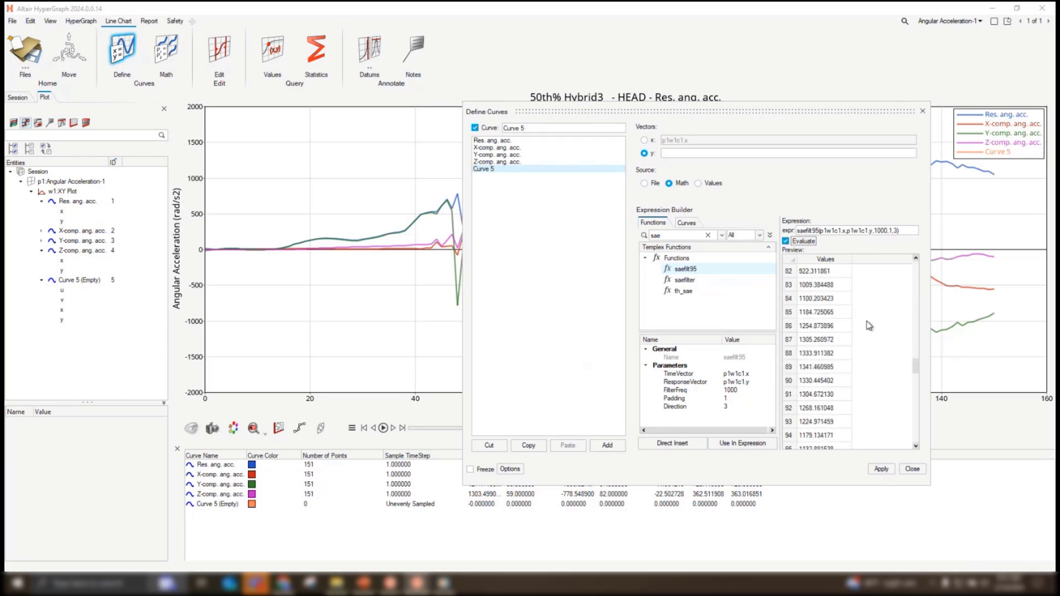
scroll(869, 325, "up", 14)
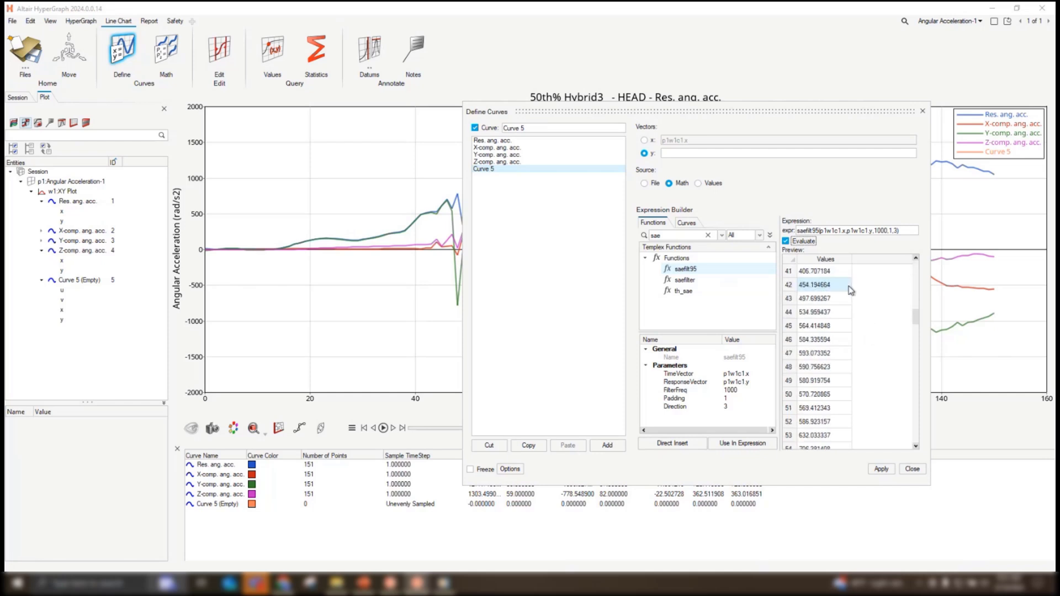
scroll(851, 291, "up", 2)
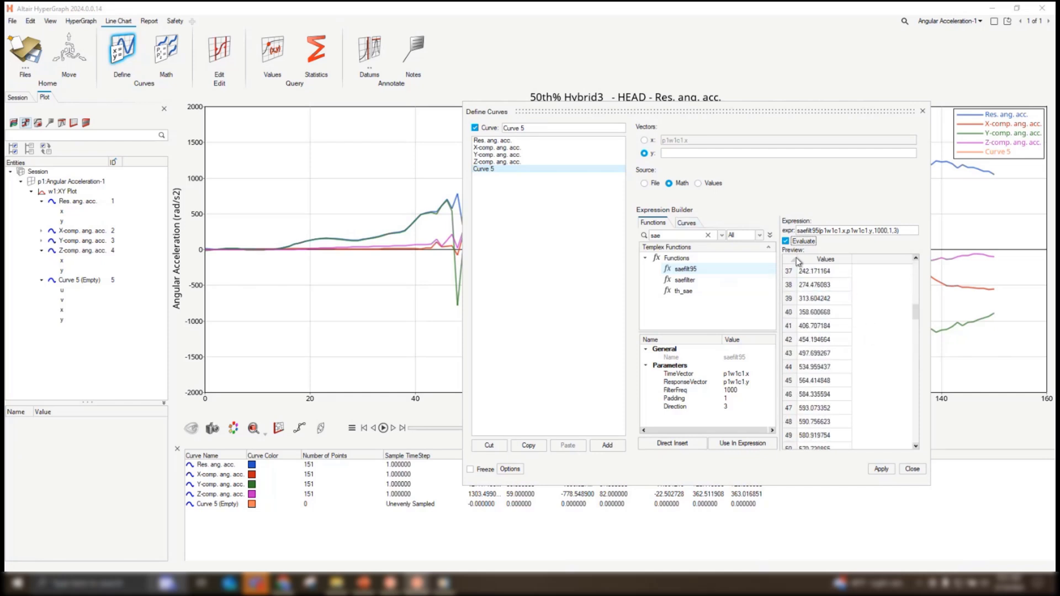
left_click(881, 470)
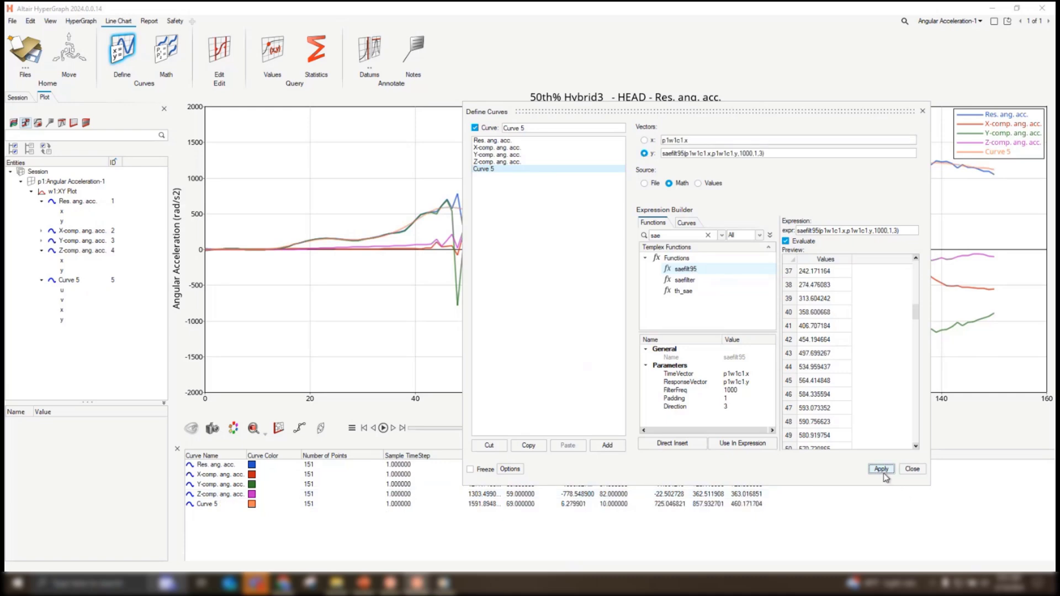
Step: Uncover the plot and compare the filtered Curve 5 with the Res. ang. acc. curve
left_click_drag(760, 111, 293, 155)
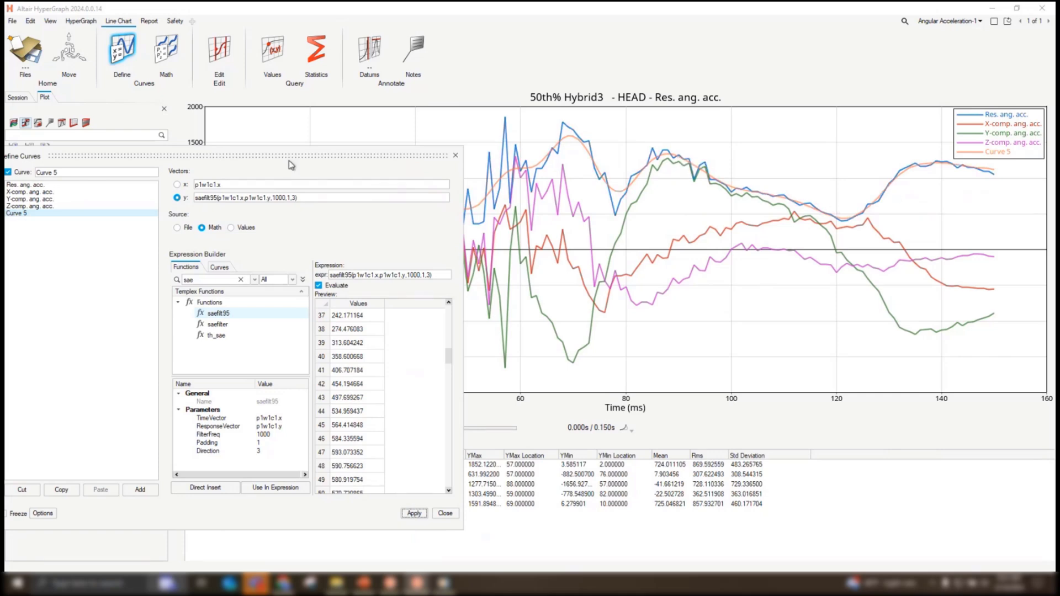
left_click_drag(283, 158, 719, 170)
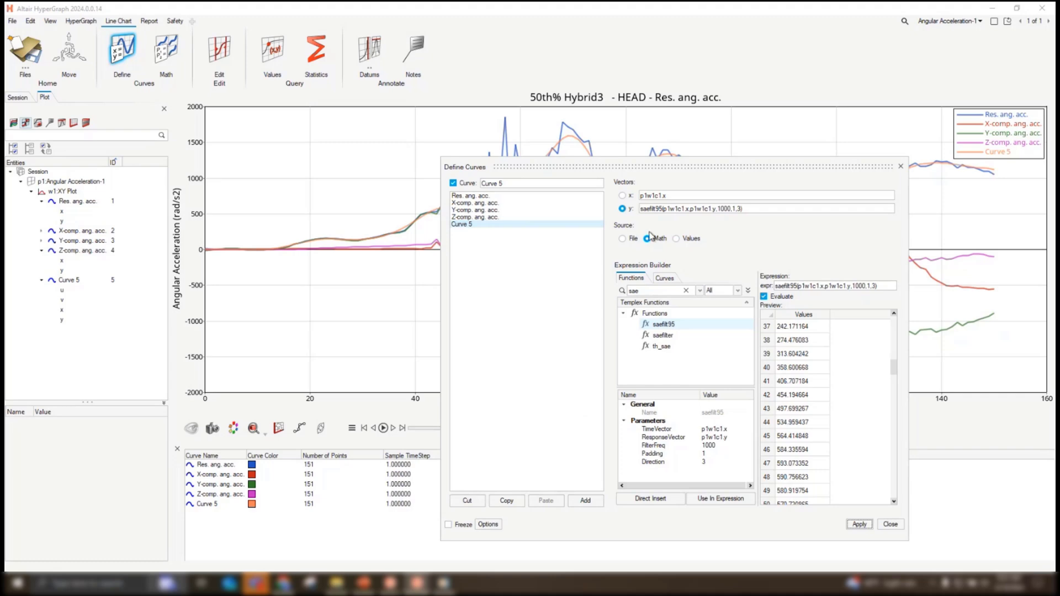
left_click_drag(646, 165, 1059, 300)
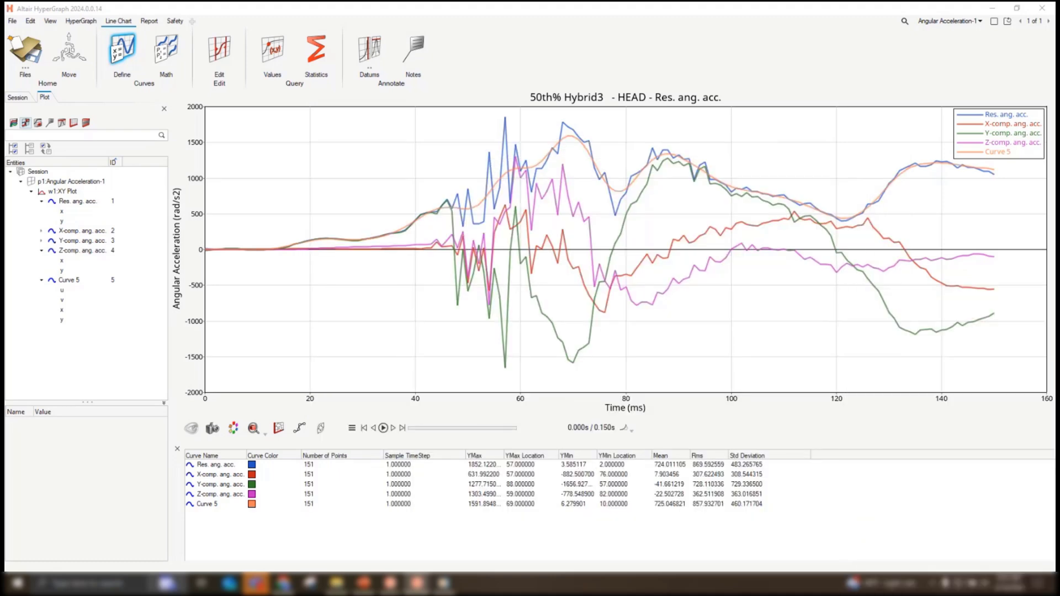
left_click(469, 169)
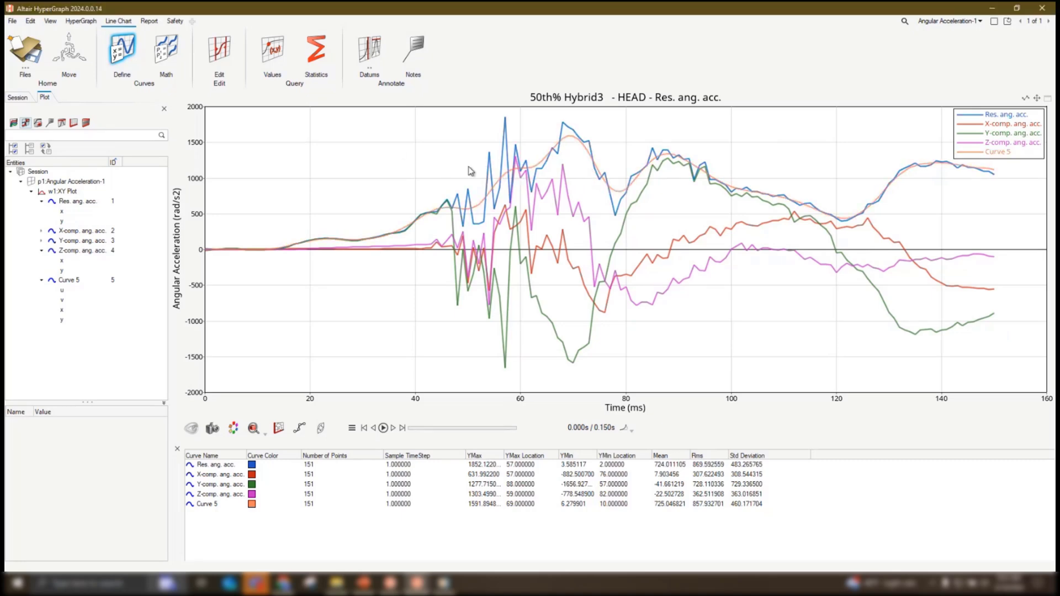
left_click(474, 206)
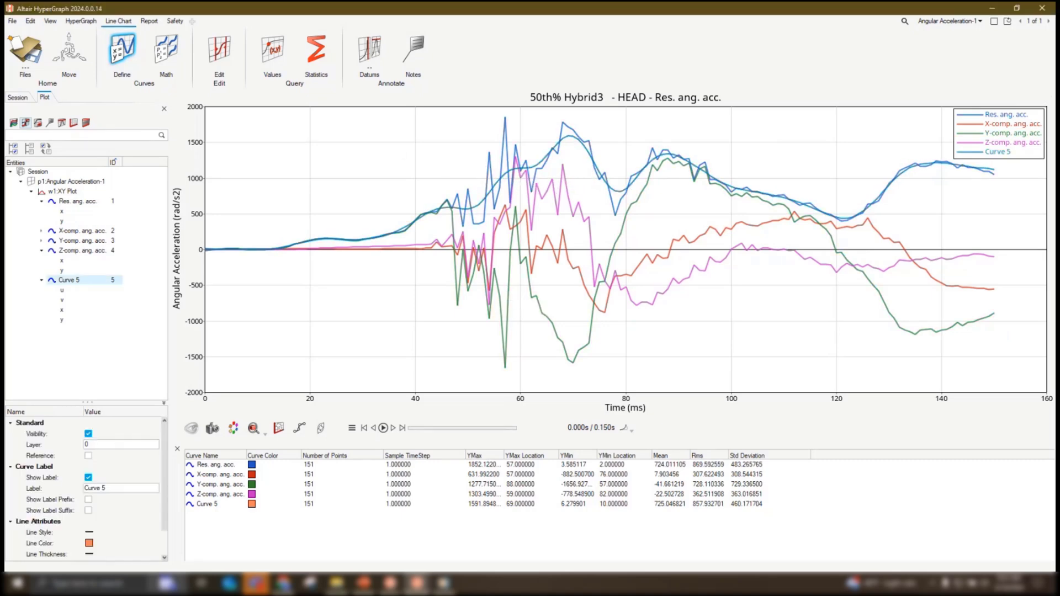
left_click_drag(1059, 325, 577, 165)
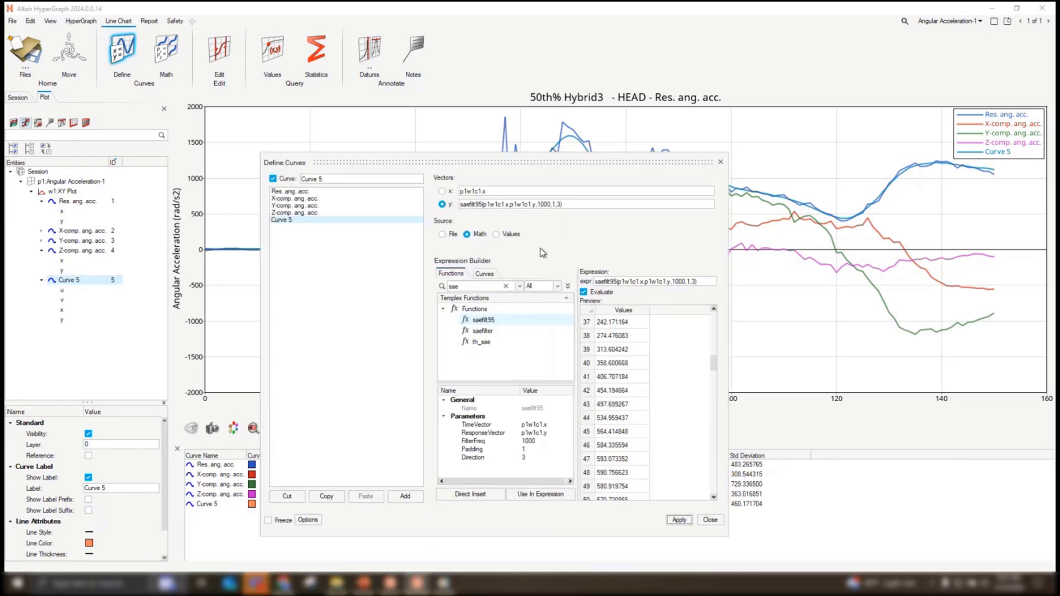
Step: Clear the function search, review the source options for Curve 5 in Define Curves, and close the dialog
left_click(506, 286)
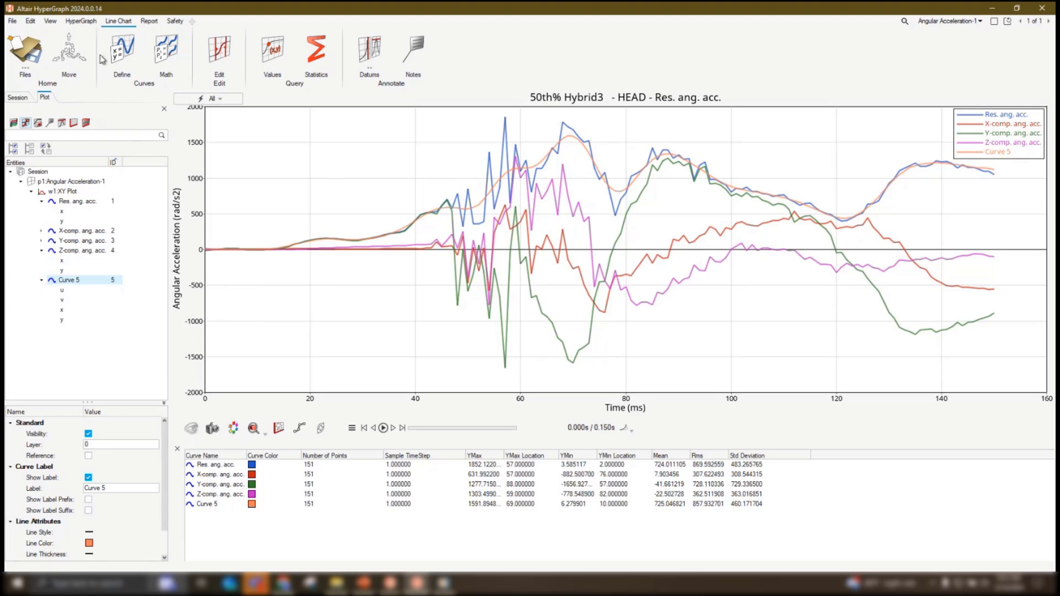
left_click(122, 51)
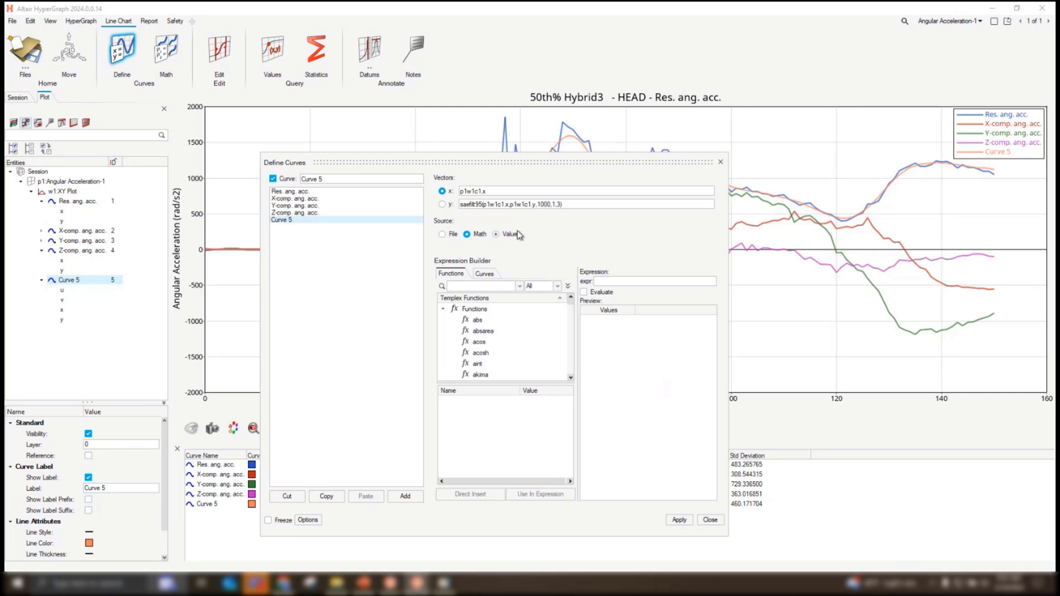
left_click(496, 234)
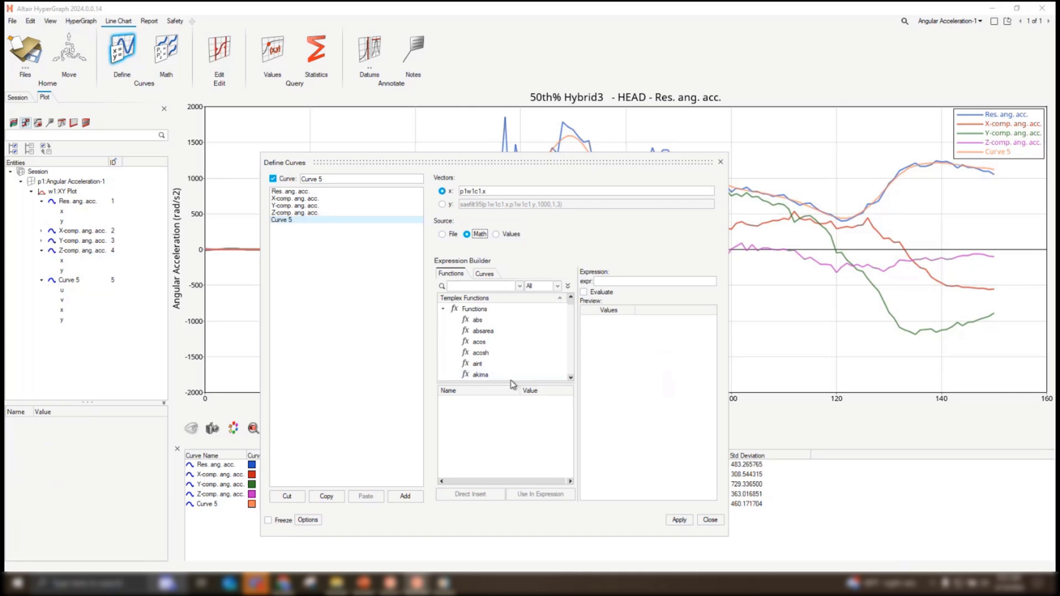
left_click(710, 520)
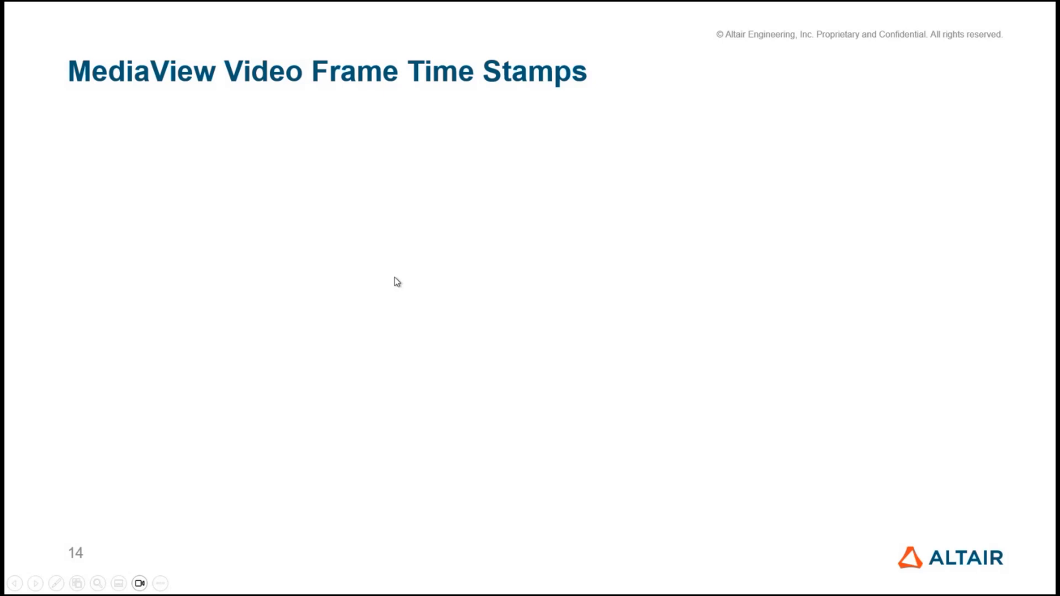
key("Right")
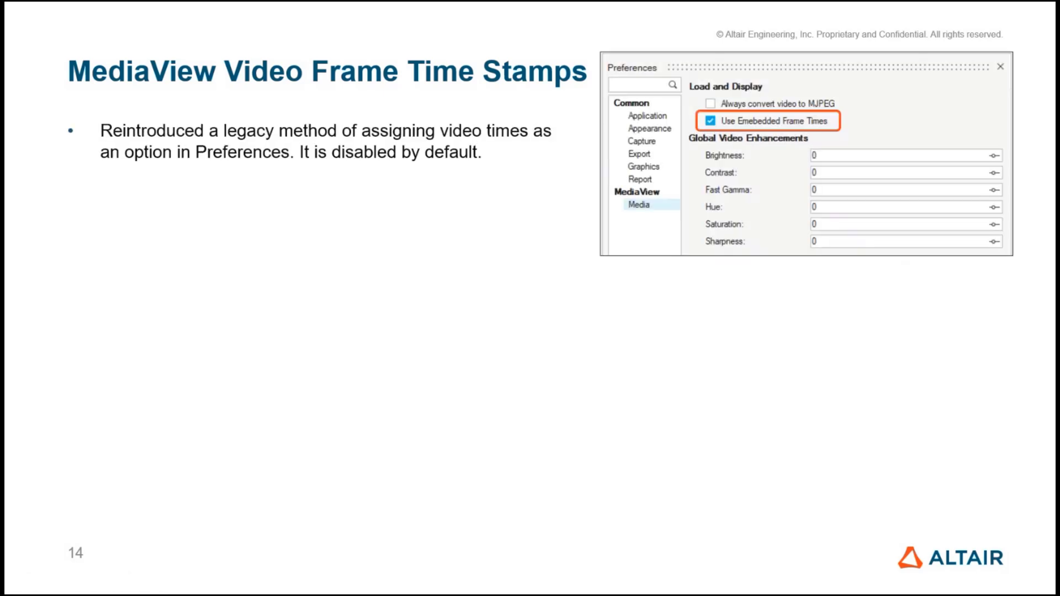